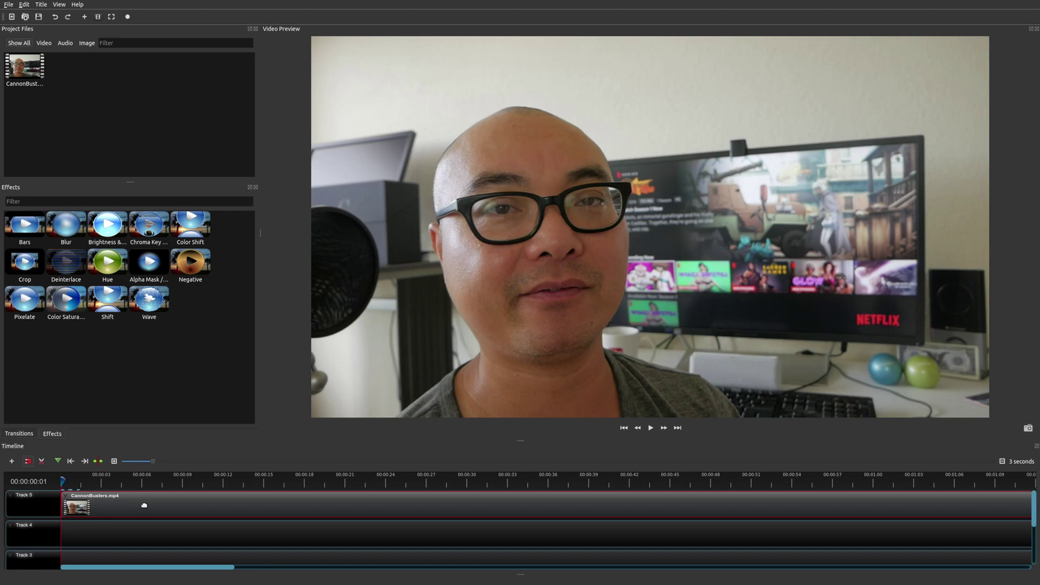
- Flip the CannonBusters.mp4 clip left to right by dragging its left Transform handle past the right edge
right_click(93, 512)
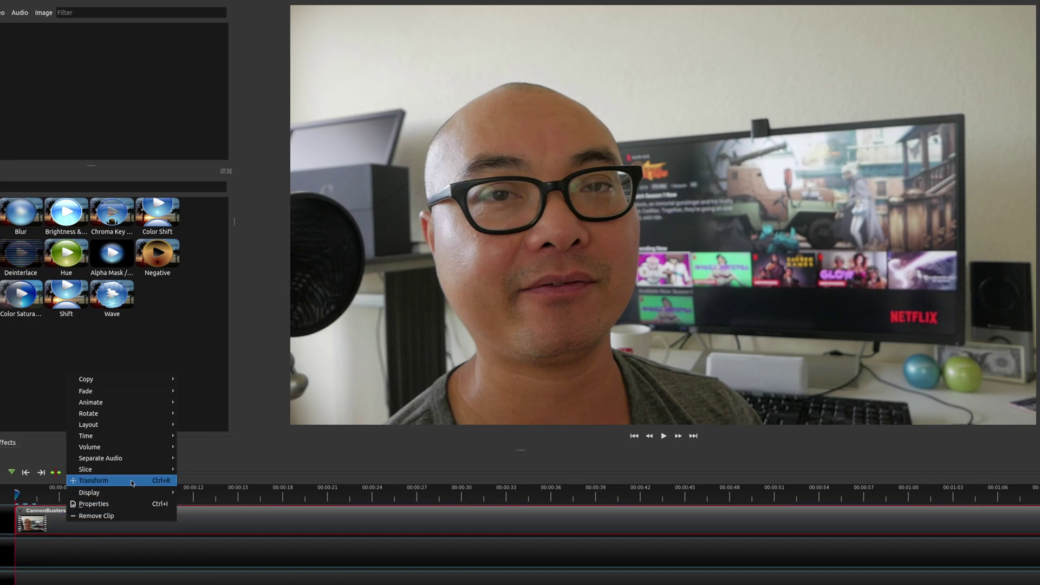
click(133, 481)
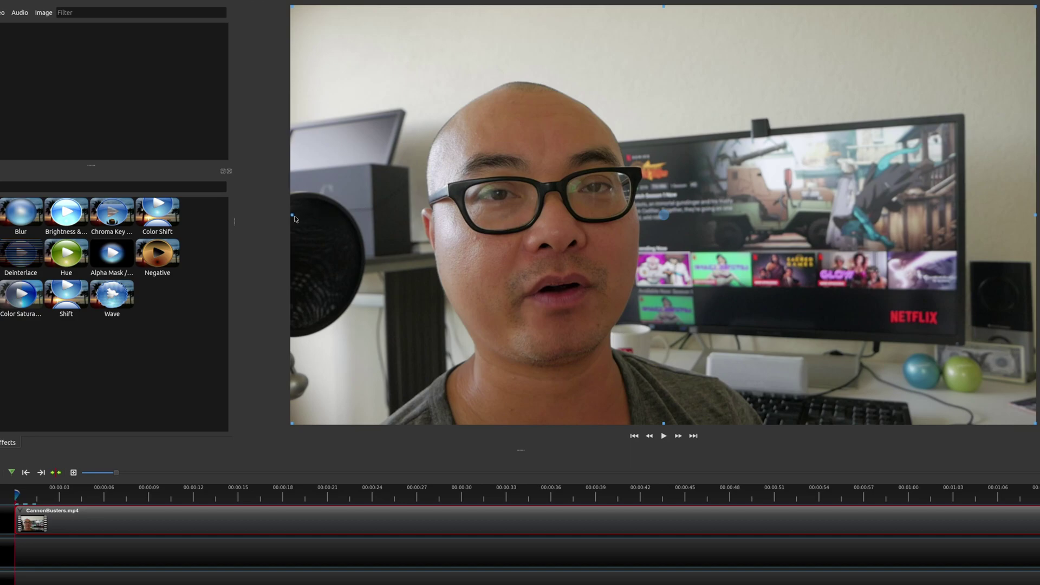
drag(292, 215, 1036, 247)
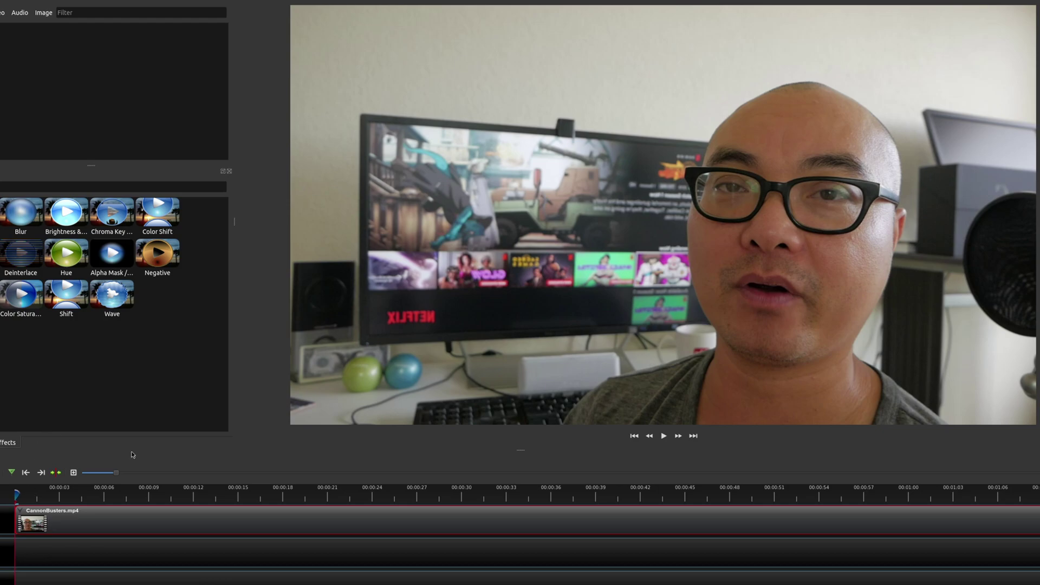
key(space)
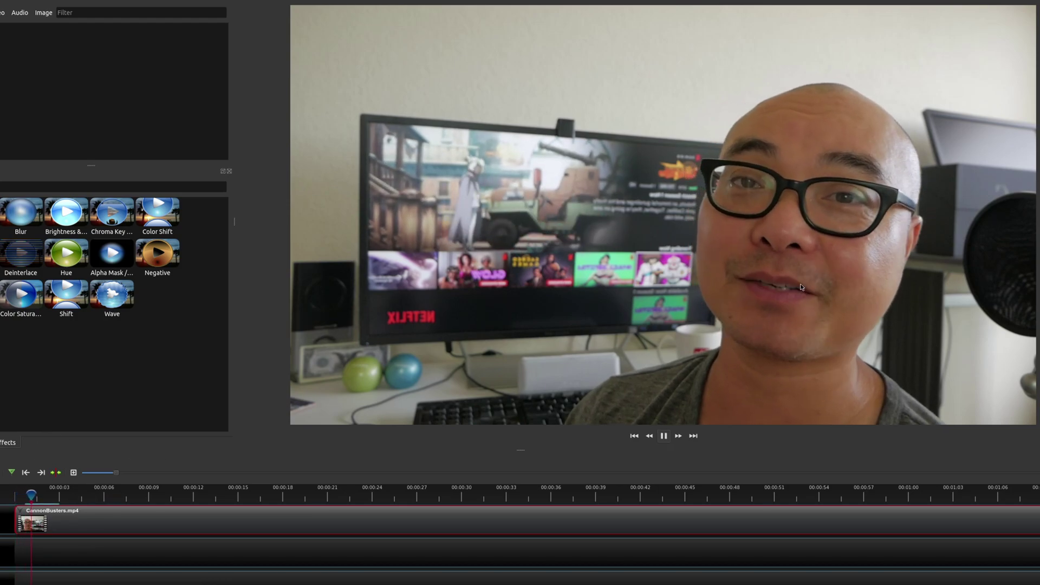
key(space)
key(space)
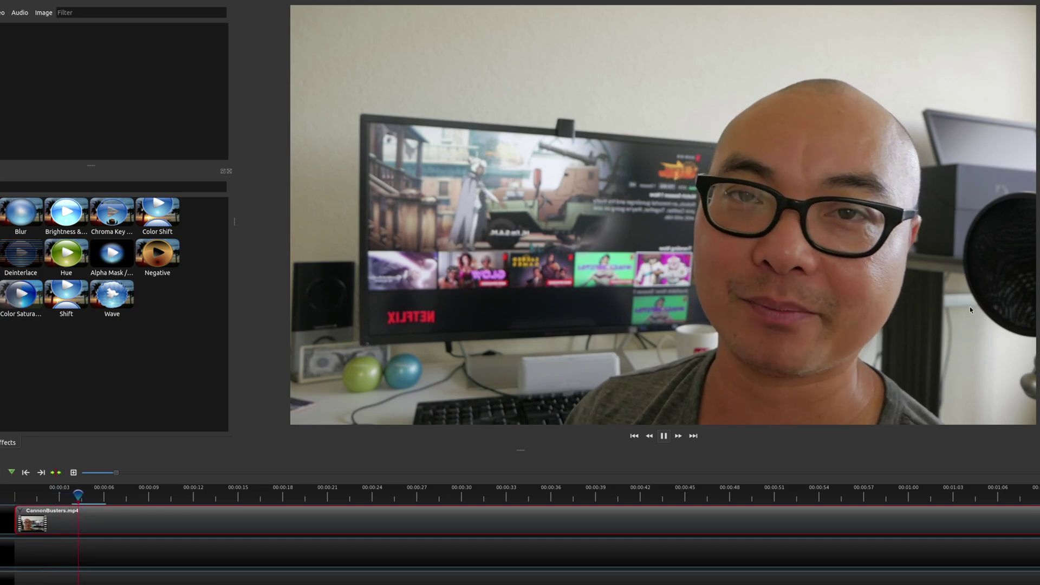
key(space)
drag(85, 495, 21, 495)
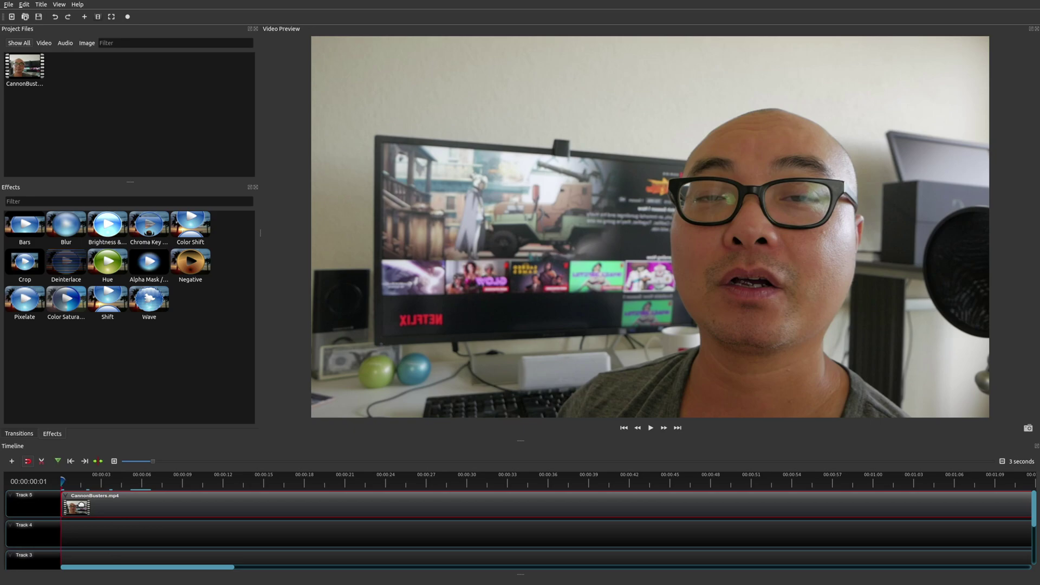
- Open the Properties panel for the CannonBusters.mp4 clip on Track 5
right_click(81, 505)
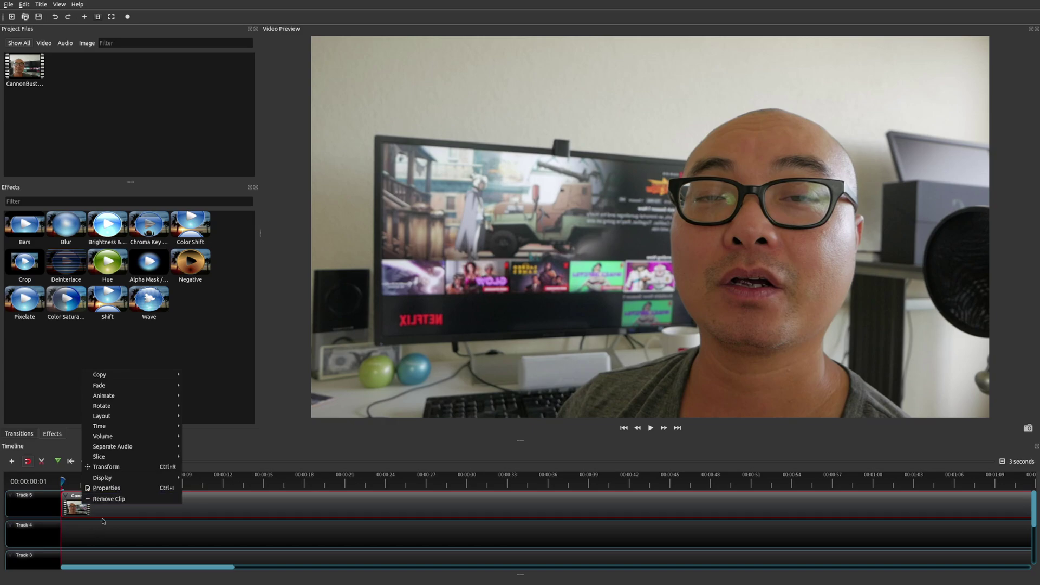
click(99, 513)
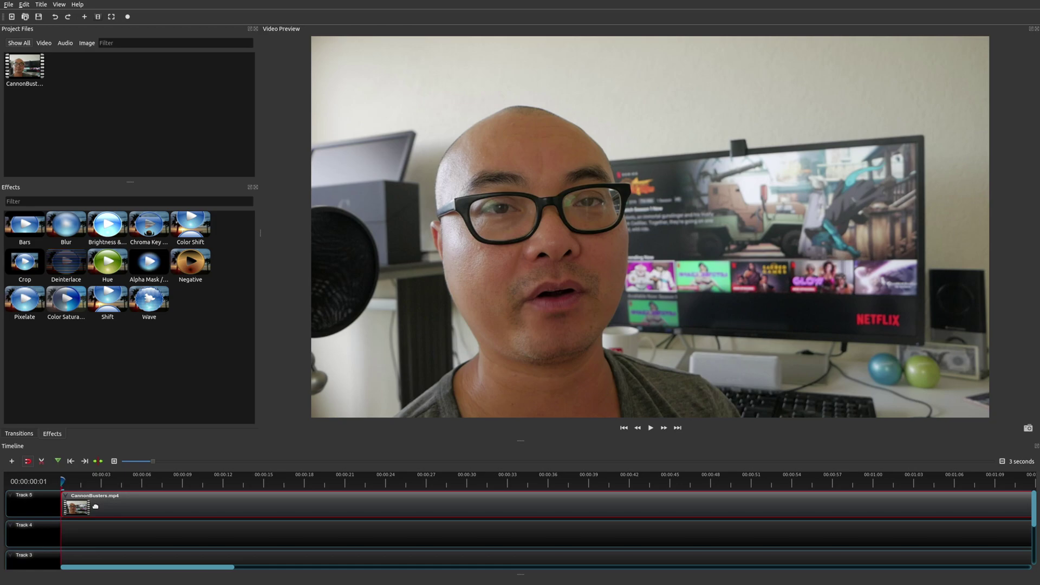
right_click(96, 507)
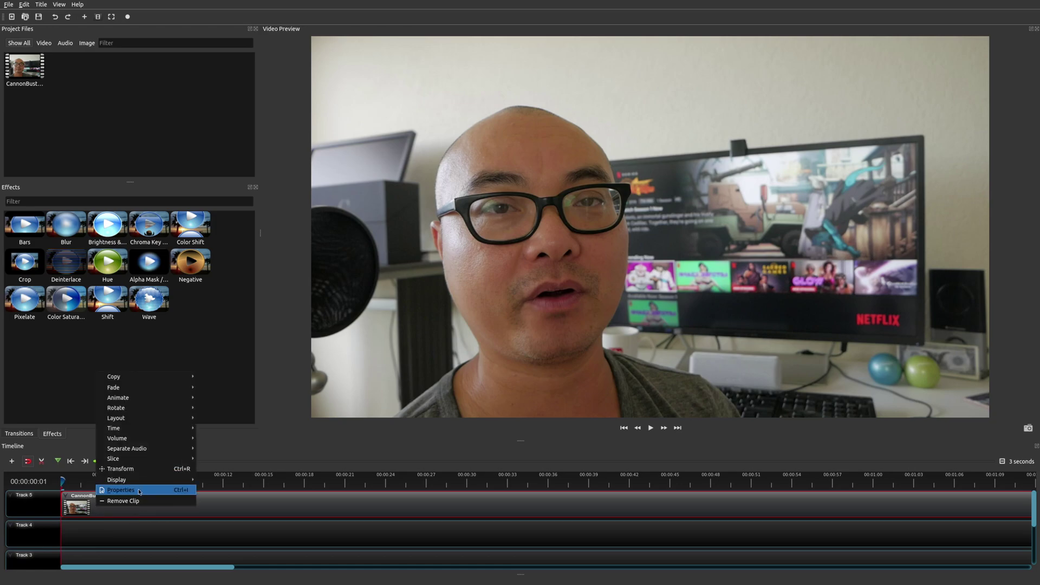
click(121, 491)
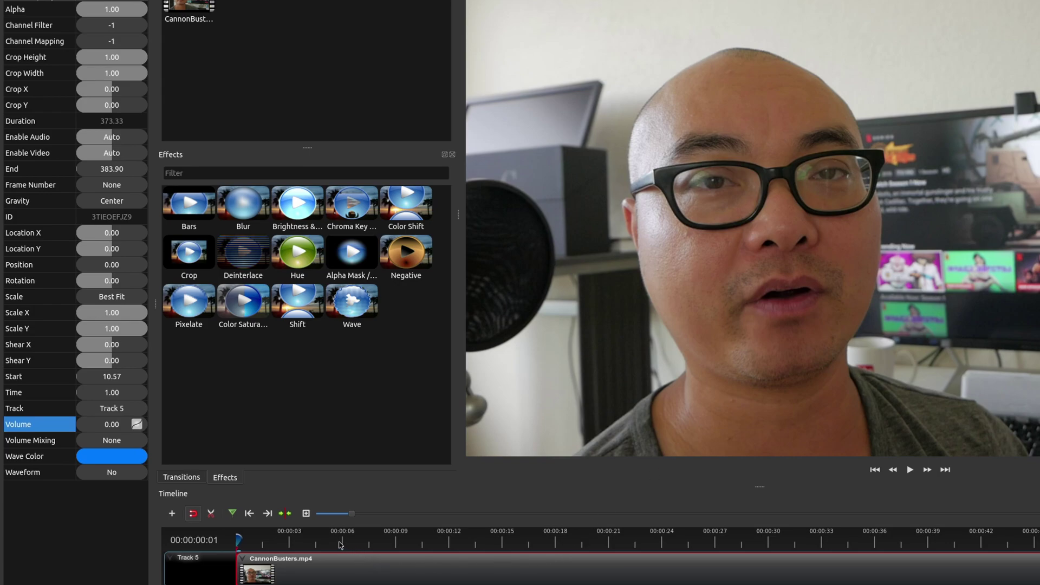
- With the playhead at the start, change the clip's Scale X from 1.00 to -1
drag(320, 542, 339, 543)
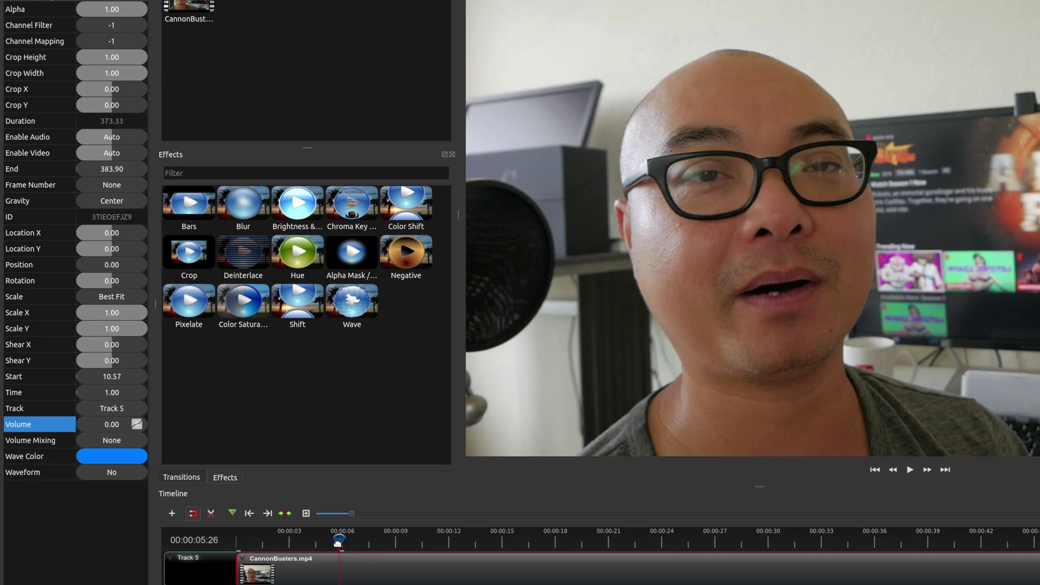
click(250, 514)
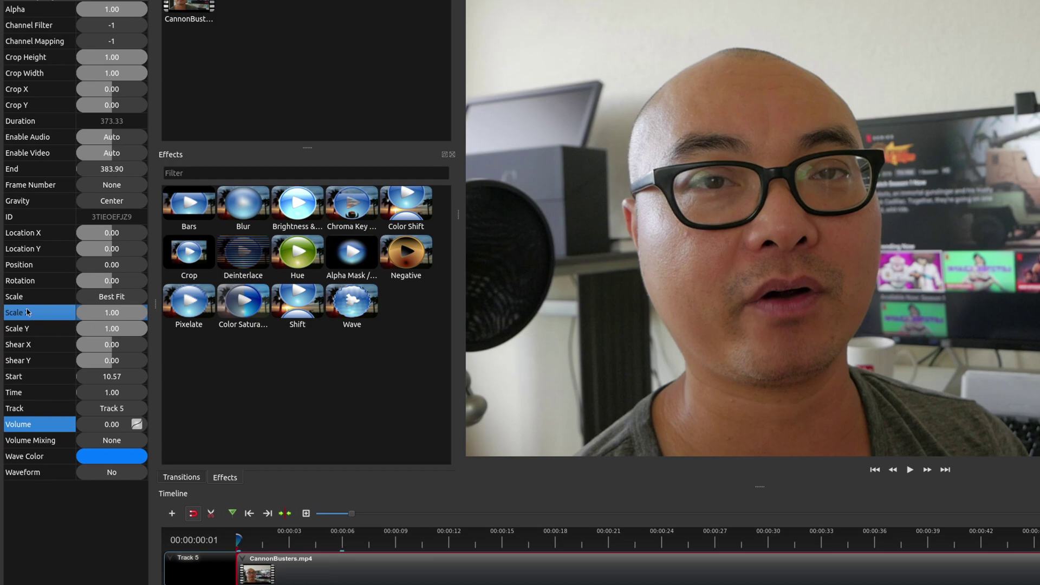
double_click(94, 317)
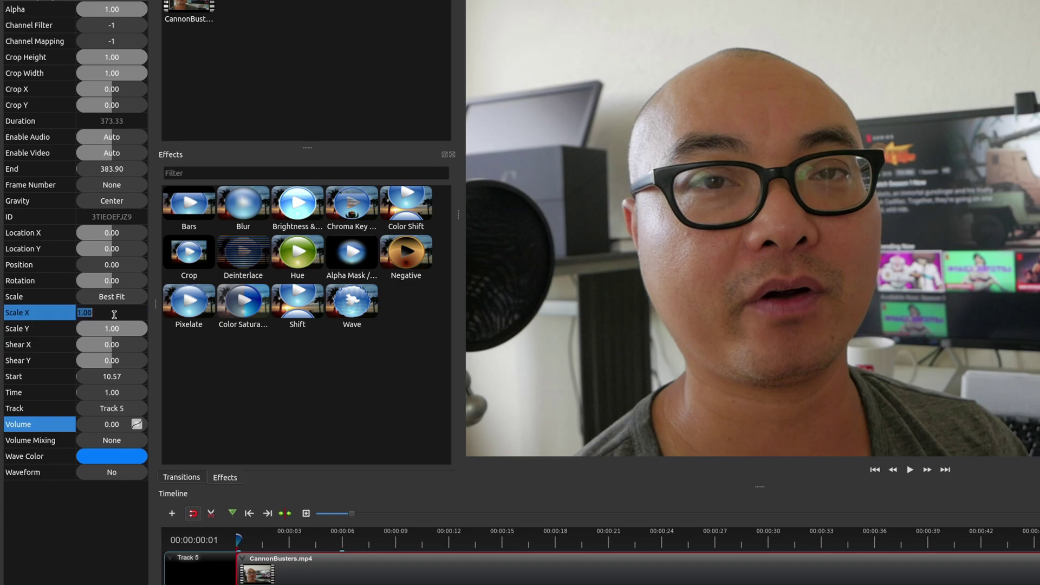
key(BackSpace)
text(-1)
key(Return)
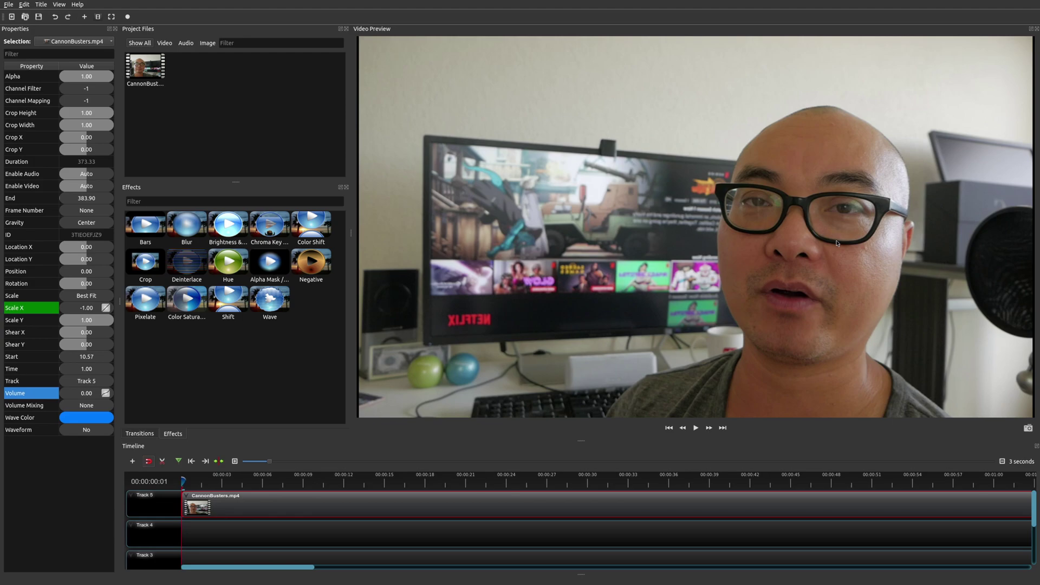
- Play the mirrored clip, stop at 00:00:03:05, and reselect CannonBusters.mp4
click(230, 536)
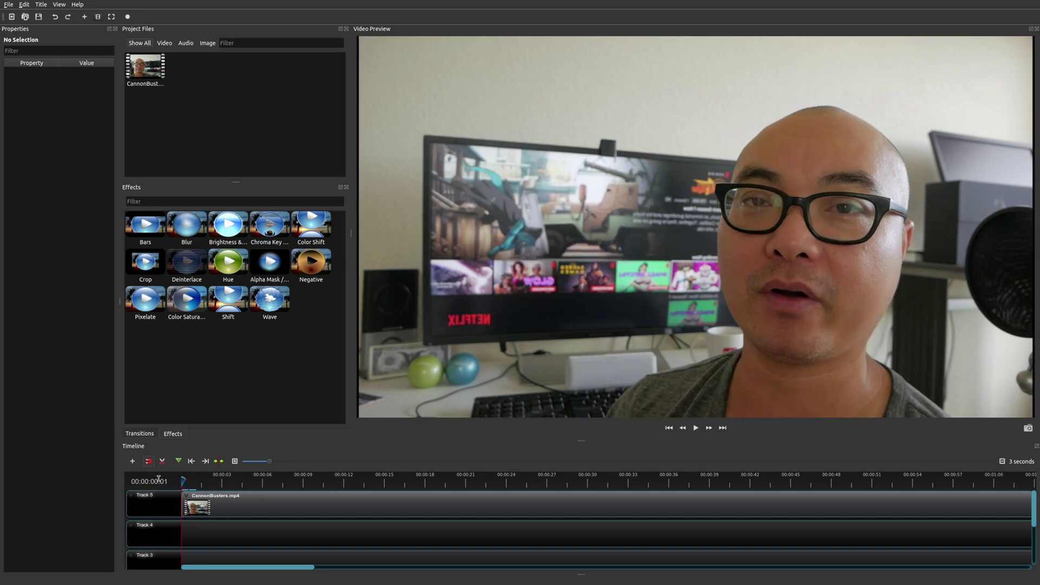
key(space)
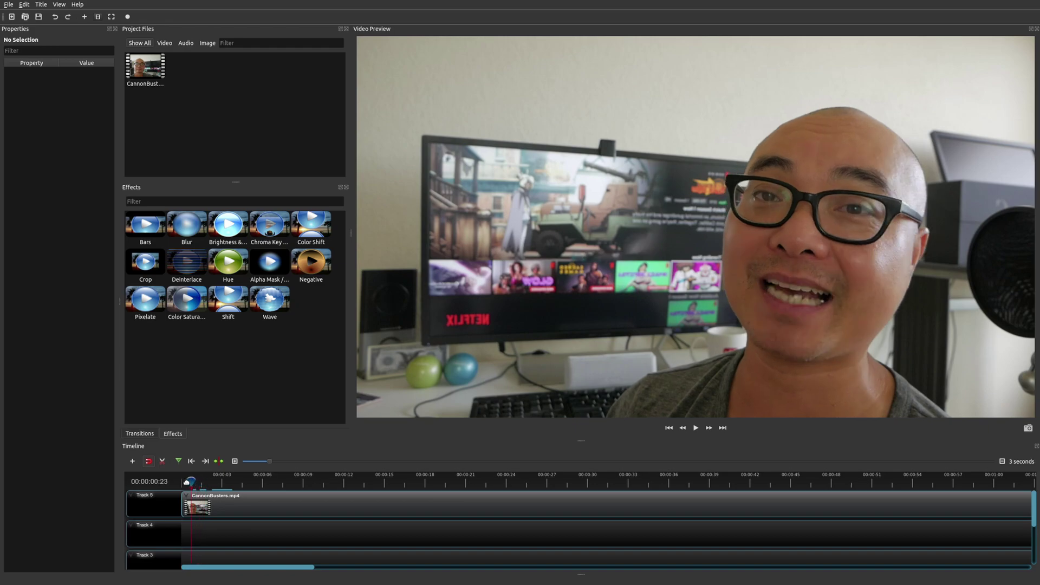
drag(198, 481, 171, 486)
key(space)
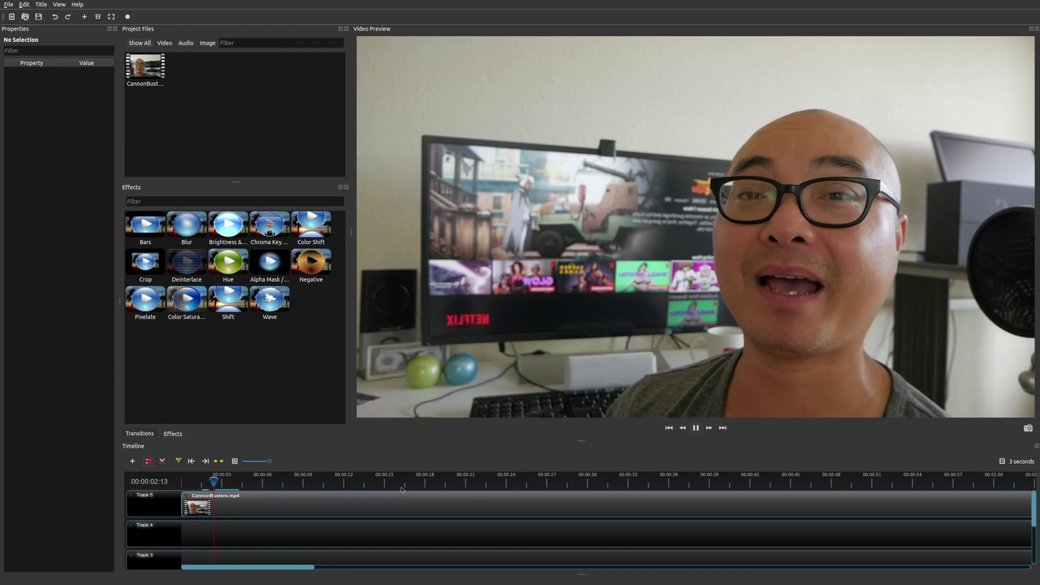
key(space)
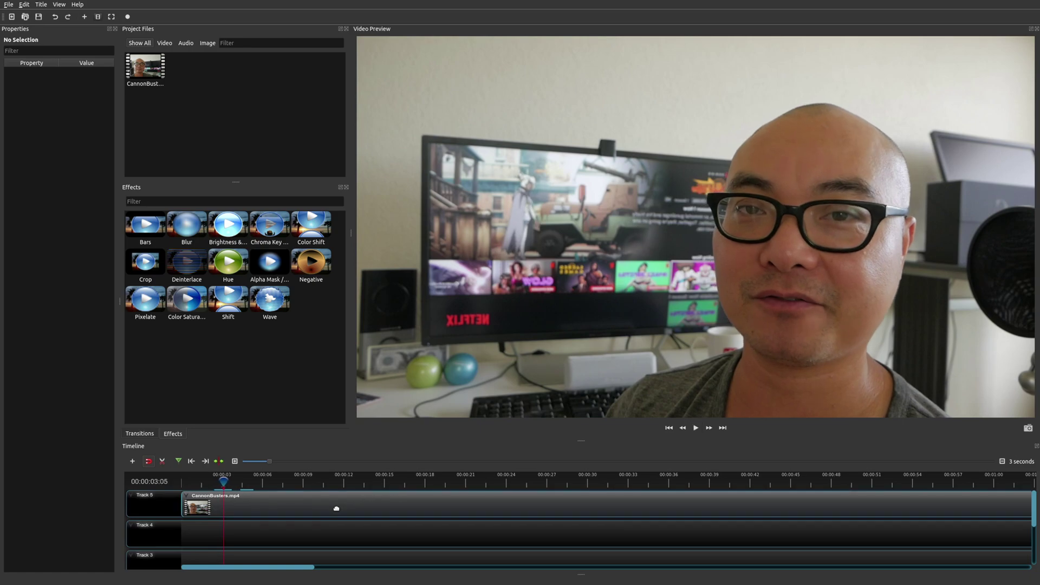
click(336, 508)
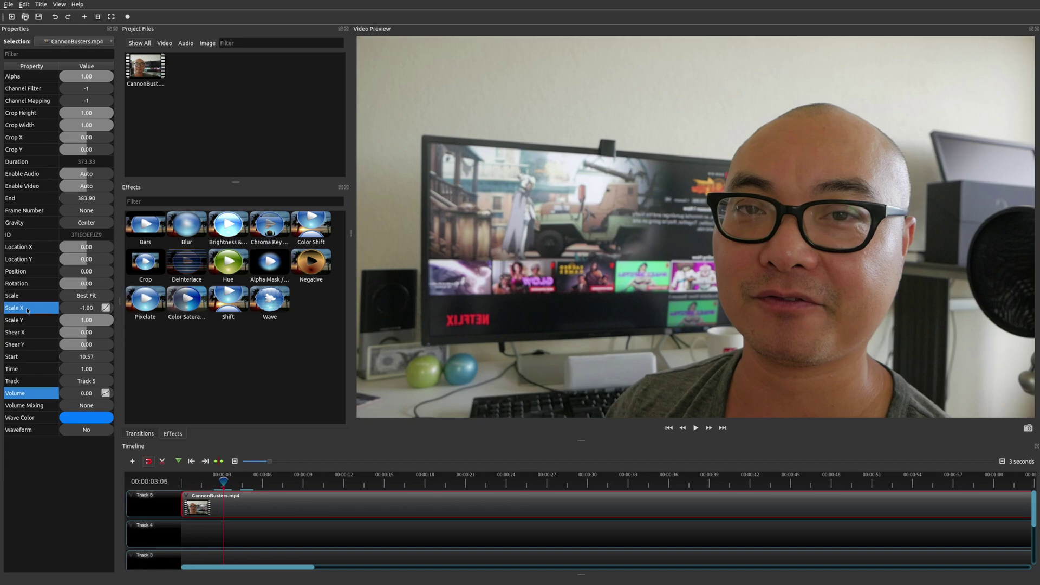
- Remove the Scale X keyframe so Scale X returns to 1.00, with the playhead back at the start
right_click(105, 308)
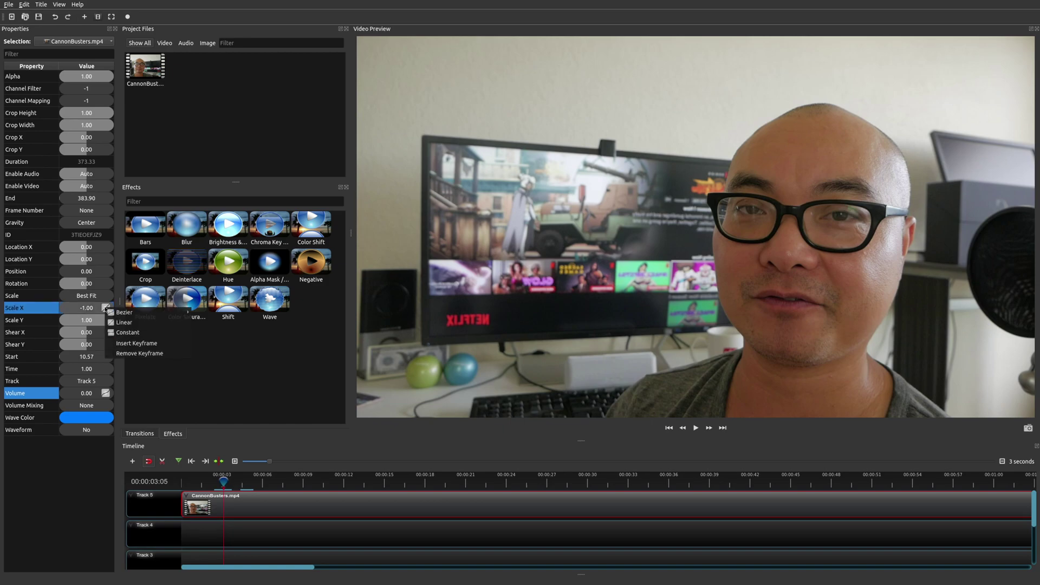
click(140, 355)
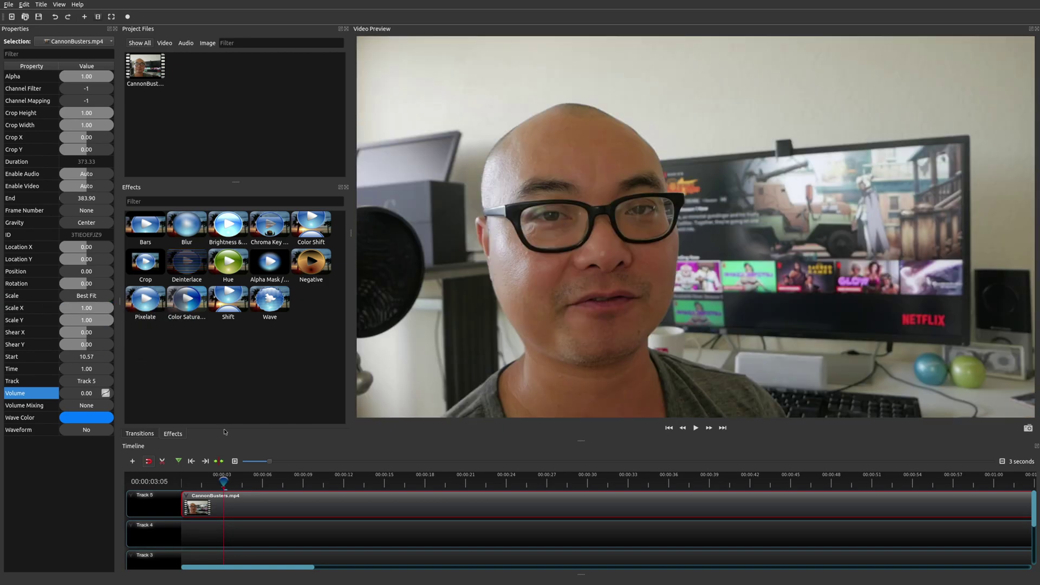
drag(224, 481, 182, 482)
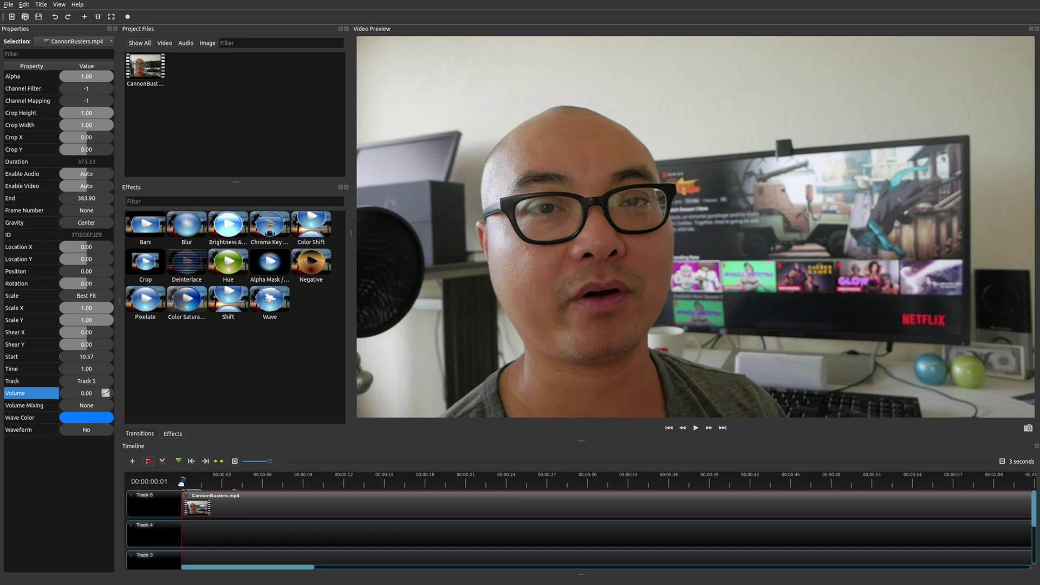
- Insert a Scale X keyframe holding 1.00 at 00:00:01:08
drag(182, 482, 198, 483)
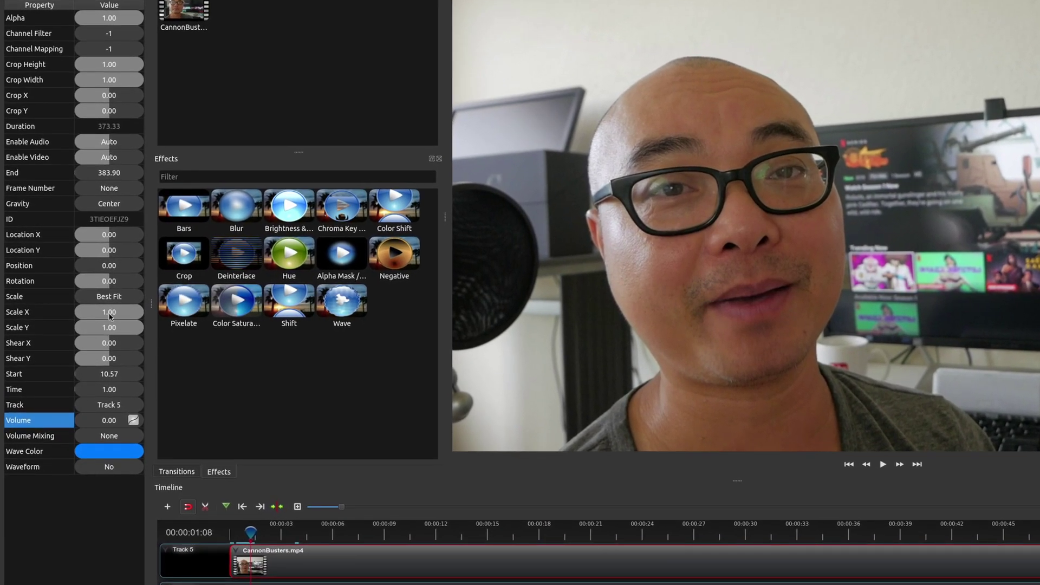
click(105, 315)
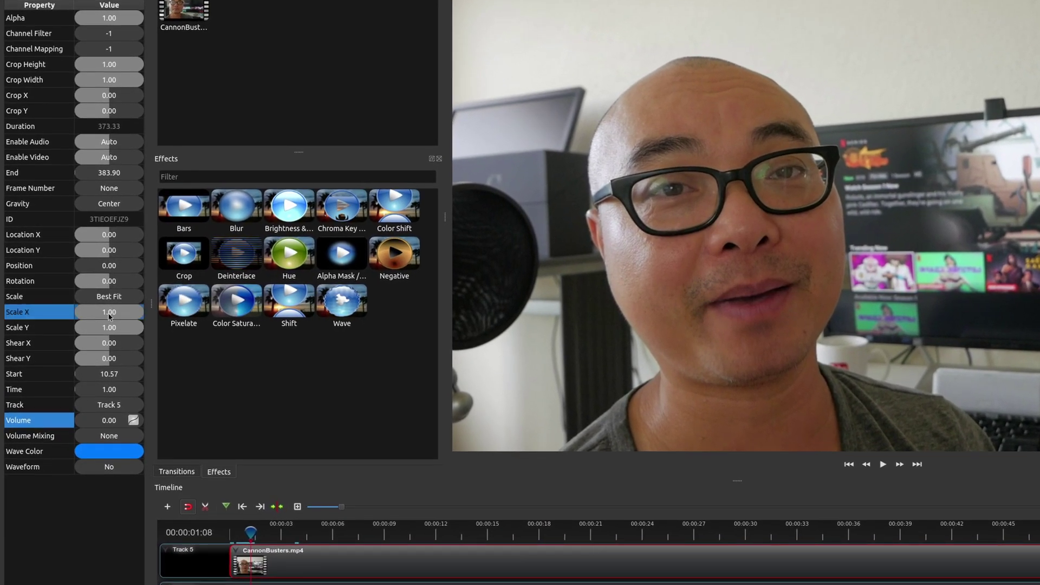
right_click(130, 310)
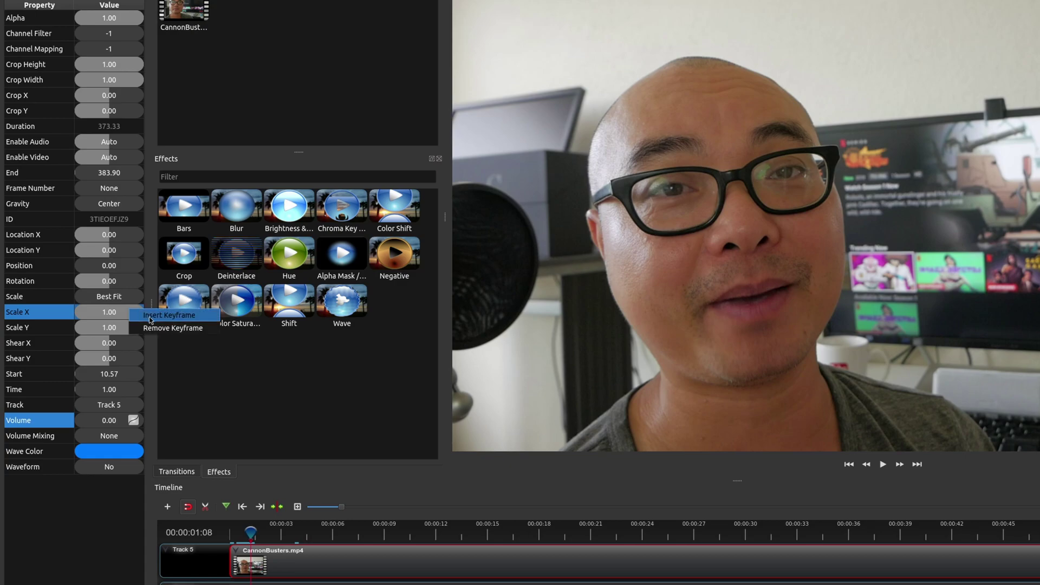
click(151, 315)
drag(251, 532, 241, 531)
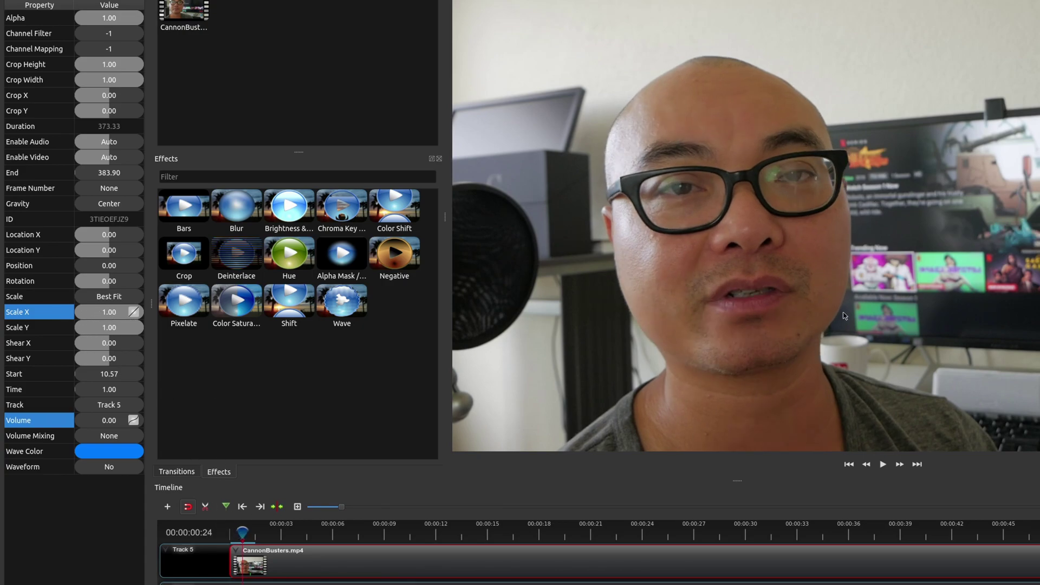
- At 00:00:02:06, set the clip's Scale X to -1.00
drag(241, 536, 270, 532)
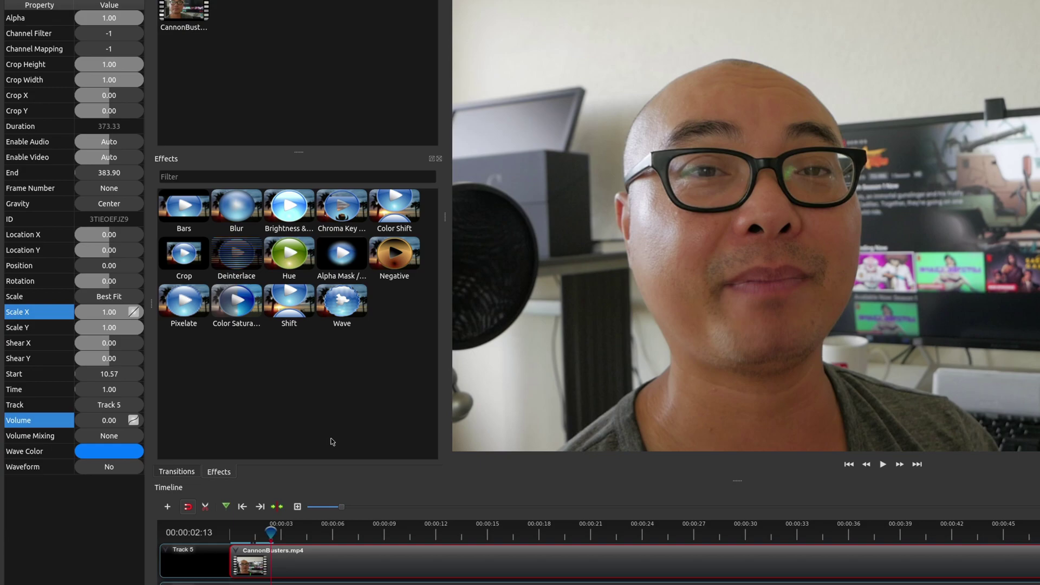
click(268, 534)
drag(267, 535, 267, 534)
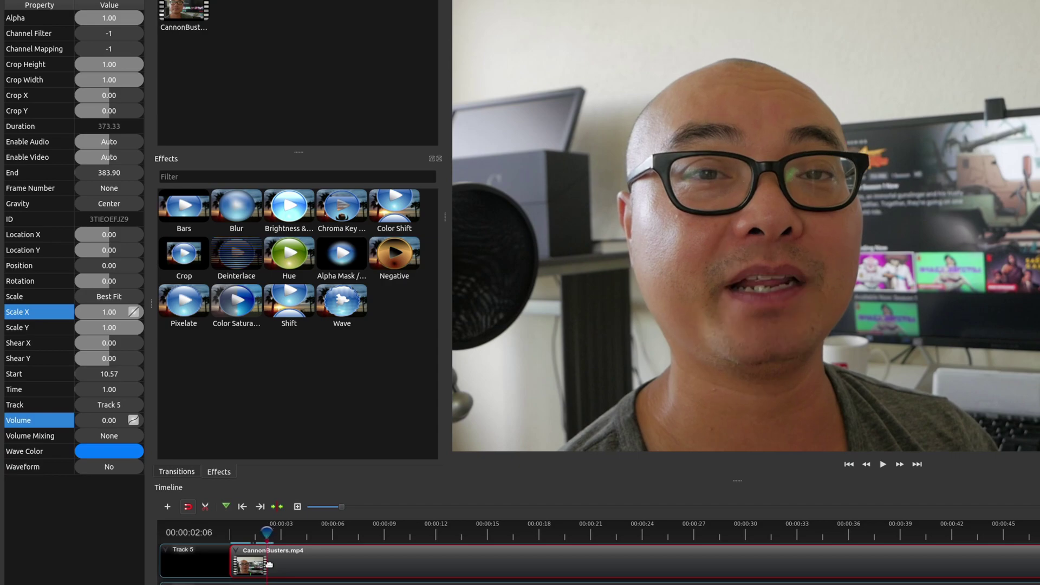
double_click(108, 313)
drag(92, 313, 71, 310)
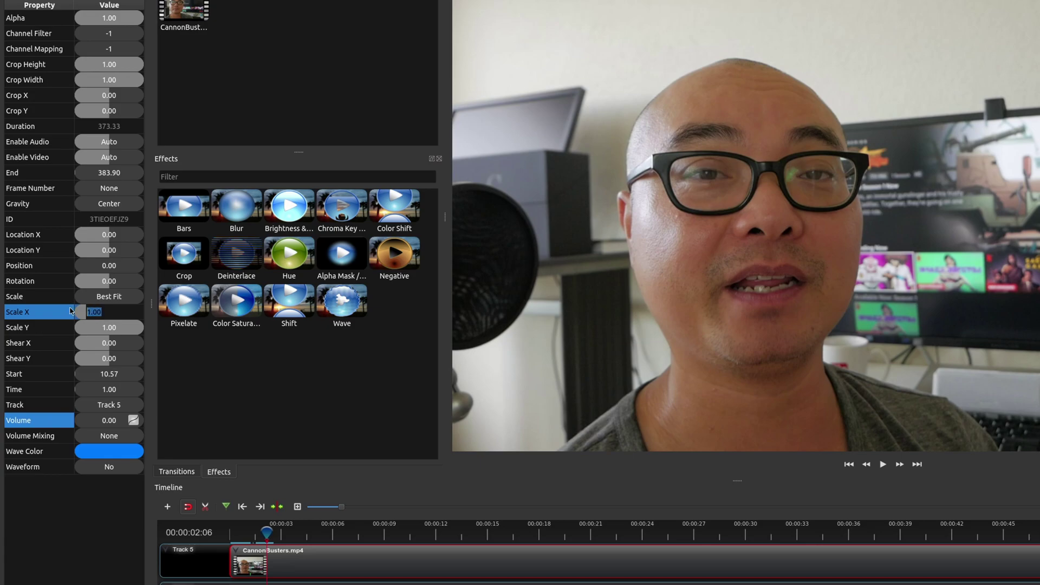
text(-1)
key(Return)
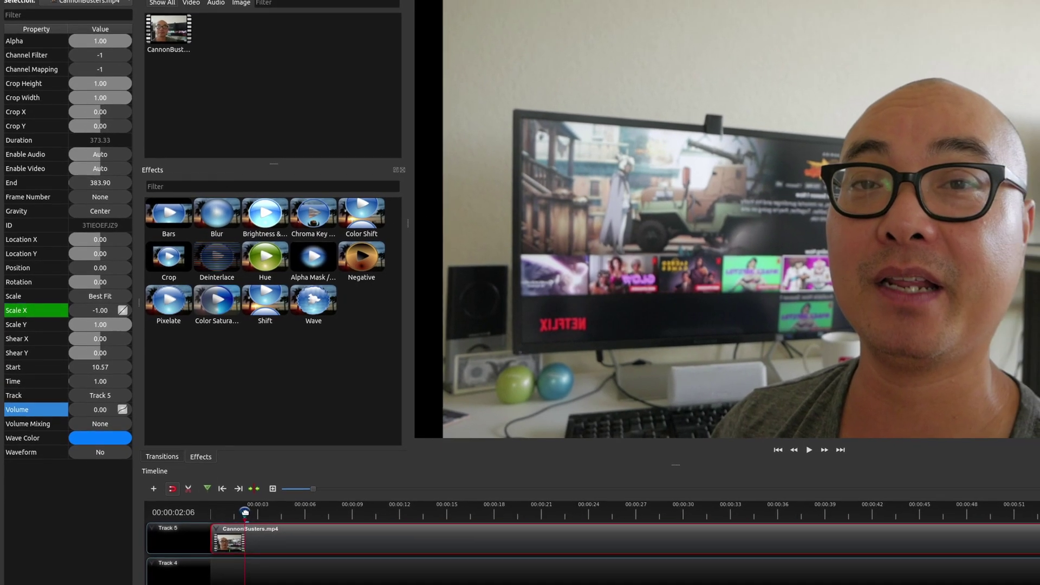
key(Home)
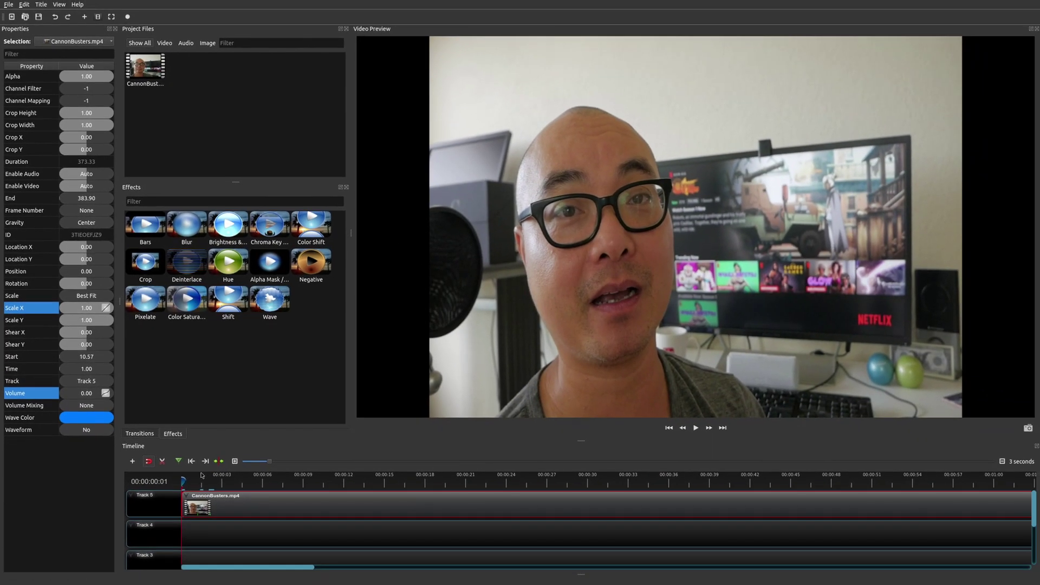
key(space)
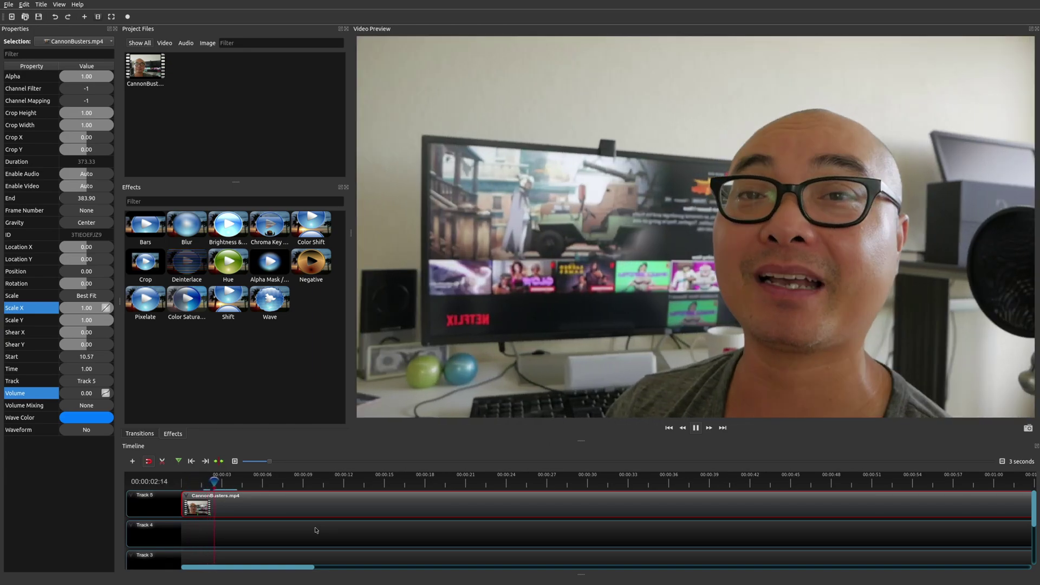
key(space)
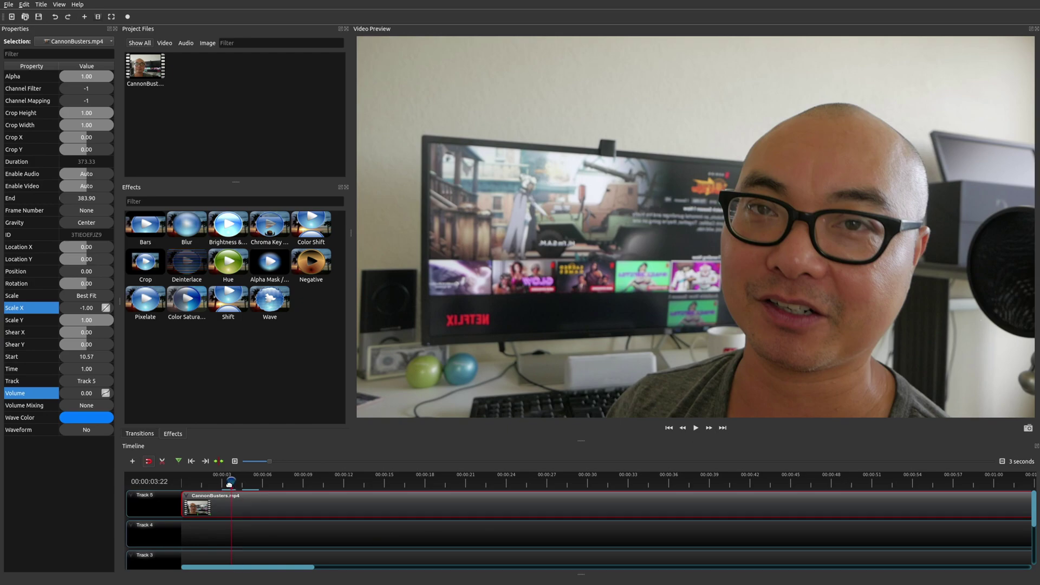
drag(231, 481, 168, 481)
key(space)
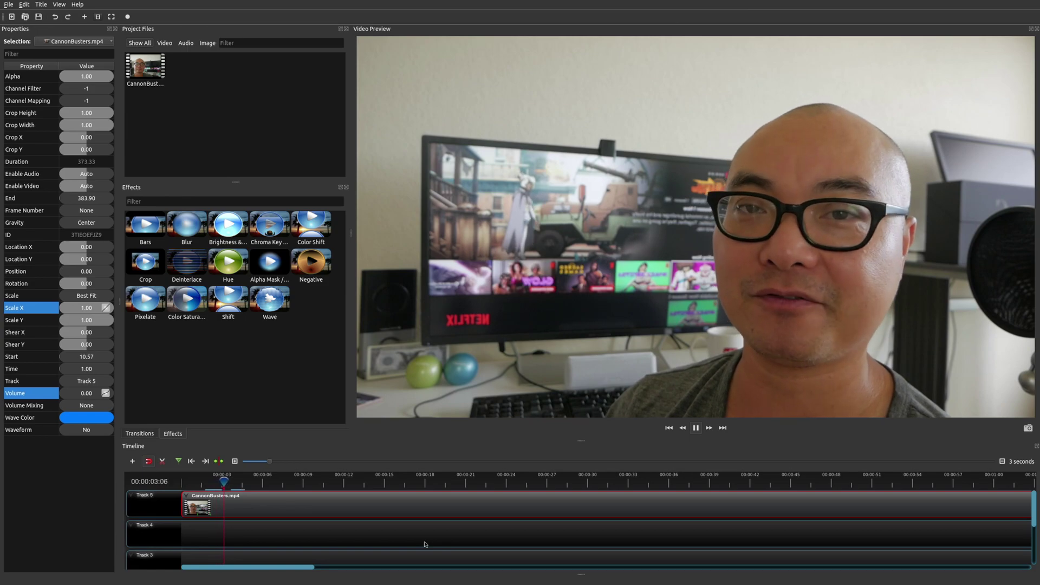
key(space)
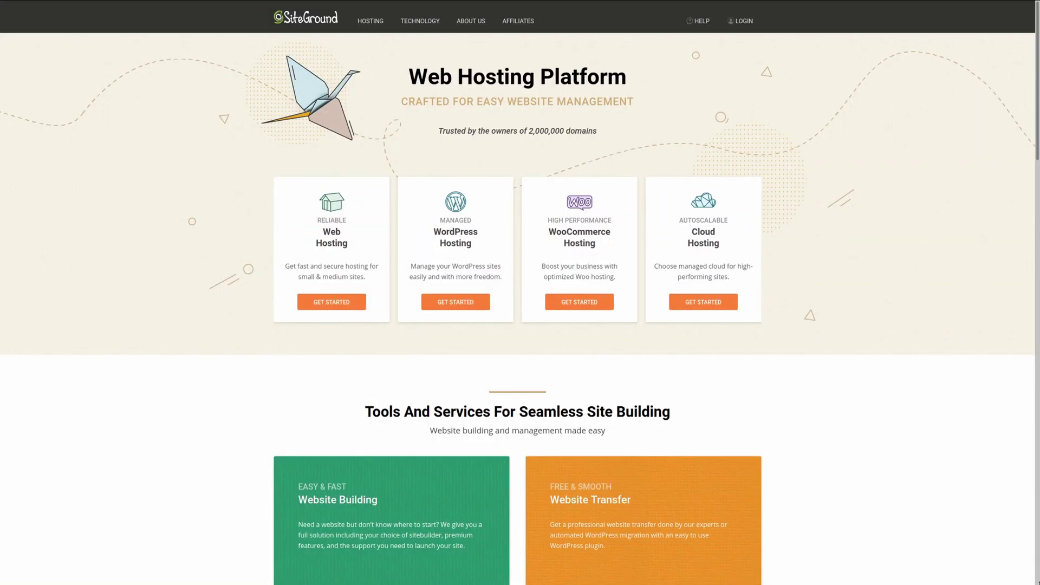
scroll(517, 293, down, 2)
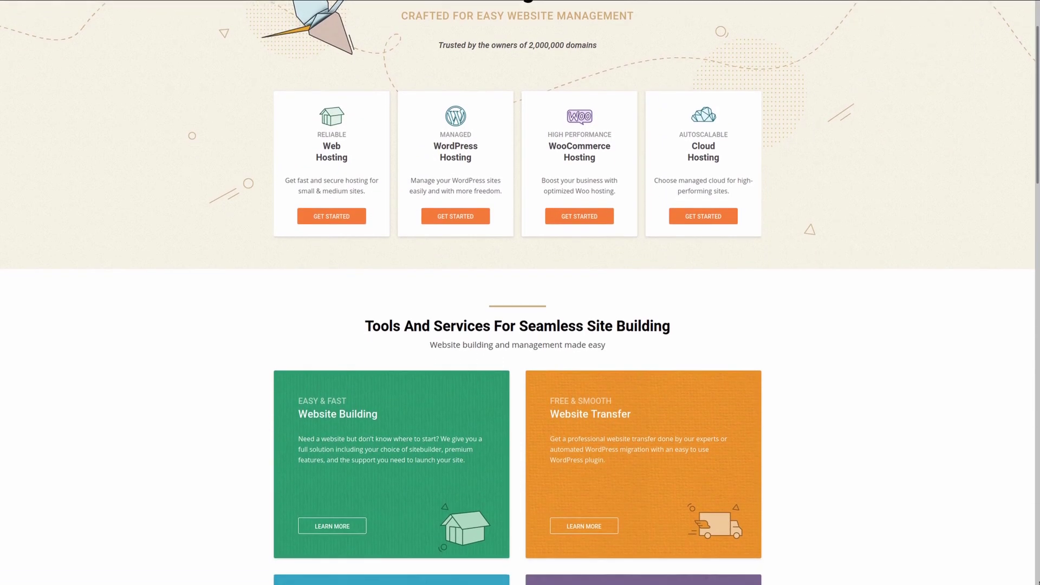
- Scroll past the hosting plans to the Tools And Services For Seamless Site Building cards
scroll(517, 293, down, 2)
scroll(517, 292, down, 3)
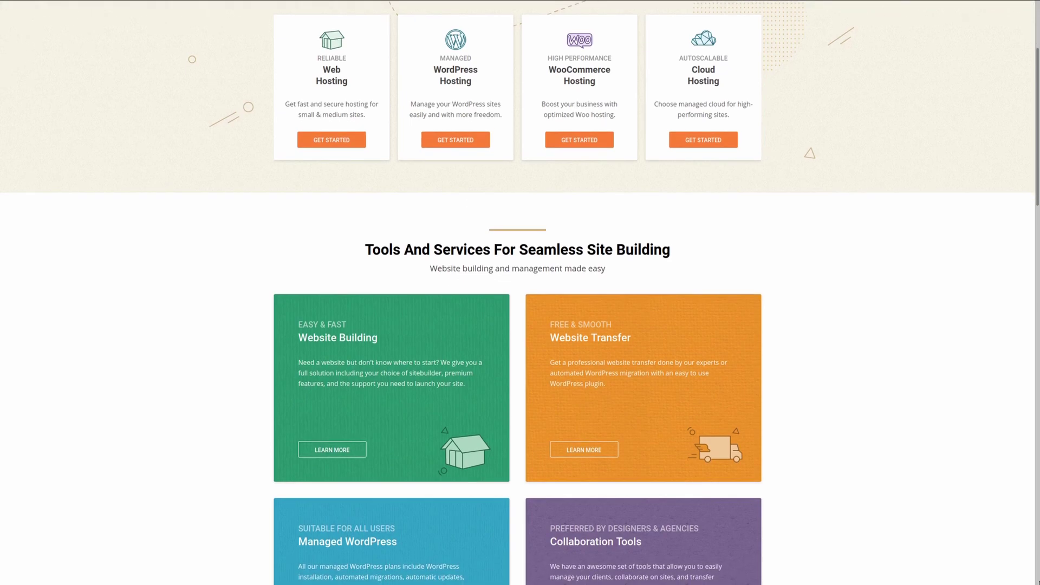
scroll(517, 292, down, 4)
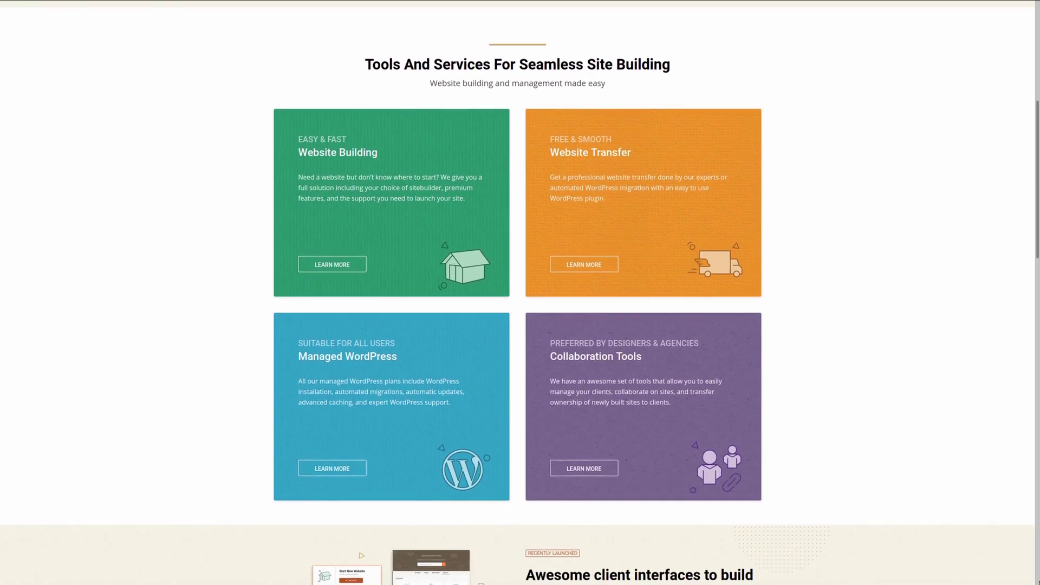
scroll(517, 293, down, 2)
scroll(517, 293, down, 3)
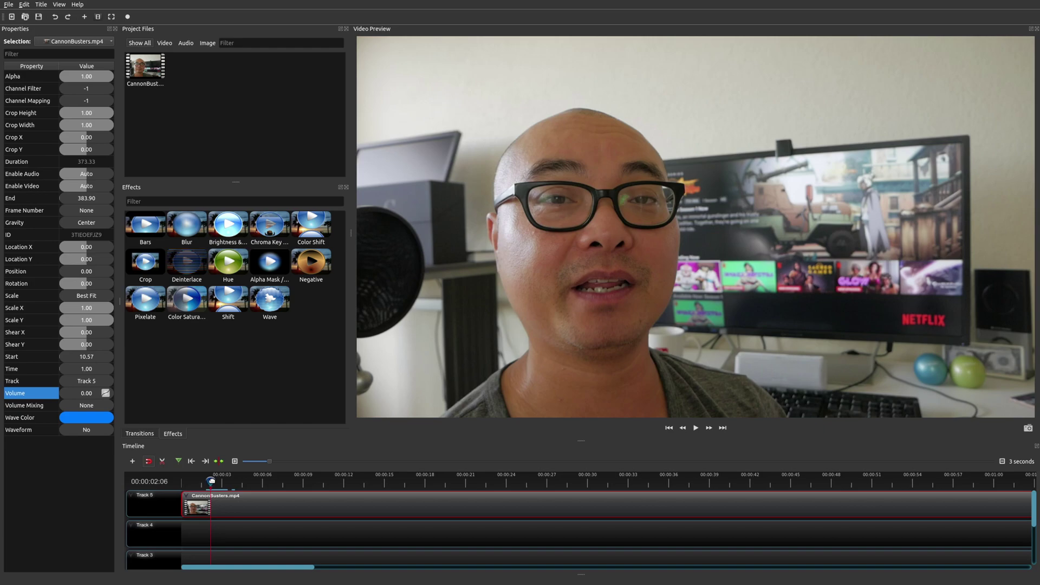
- Cut the webcam clip with the Razor tool at 00:00:01:24
drag(212, 481, 205, 481)
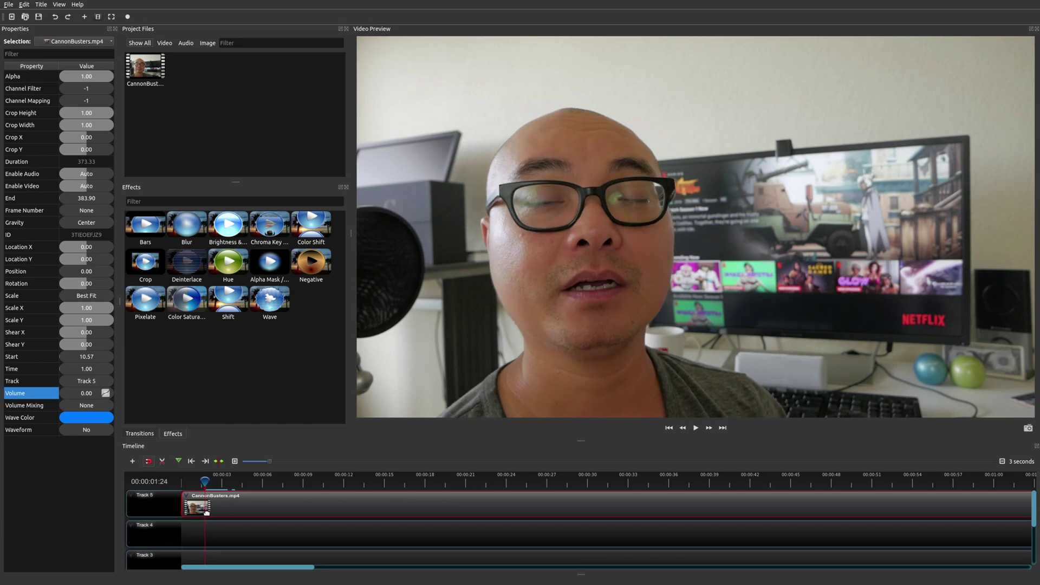
click(166, 464)
click(205, 496)
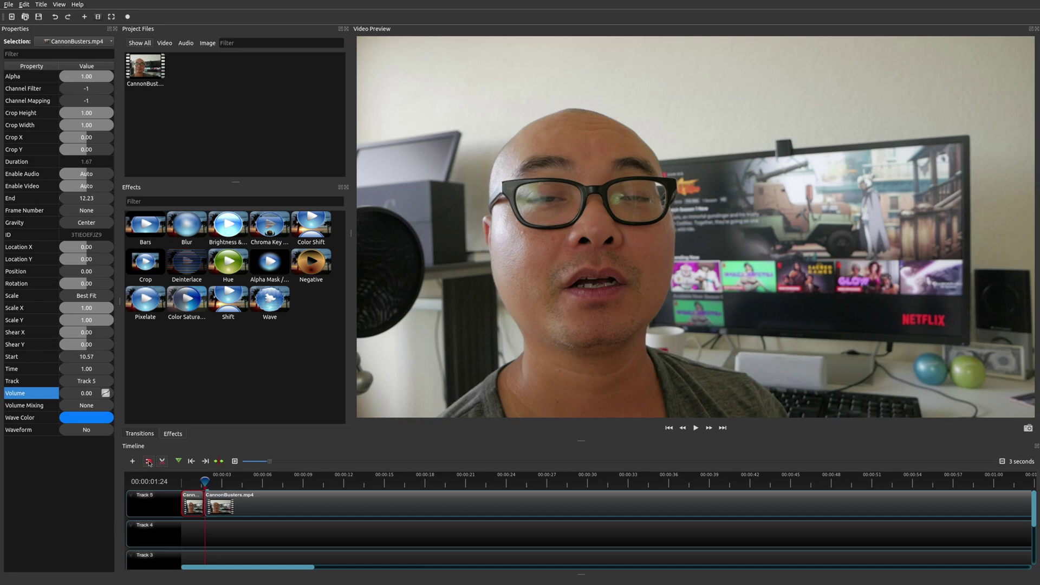
- Select the longer second piece starting at 1.70 and return the playhead to its start
drag(205, 481, 192, 480)
click(243, 505)
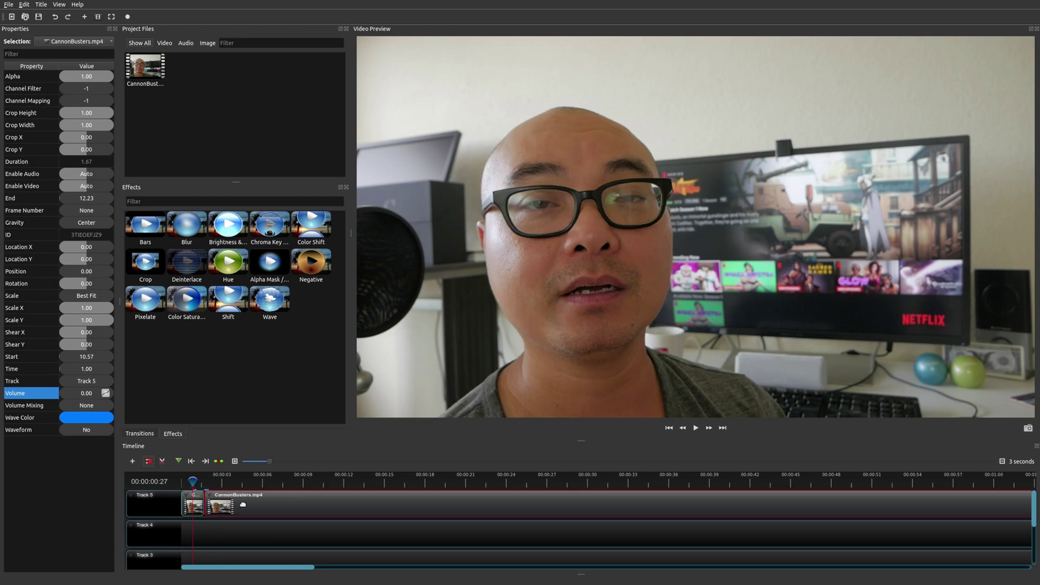
drag(194, 481, 211, 483)
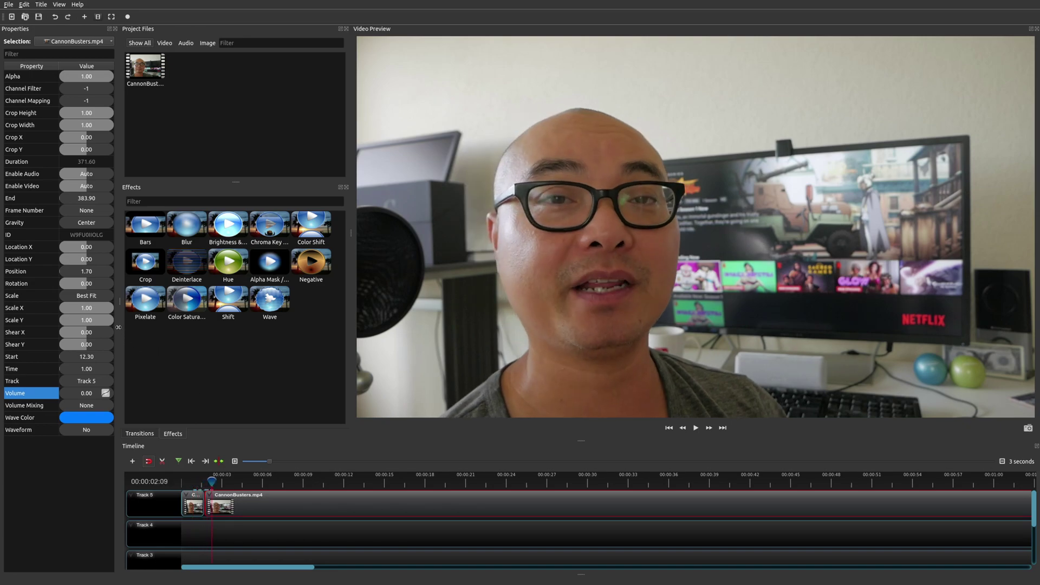
click(191, 461)
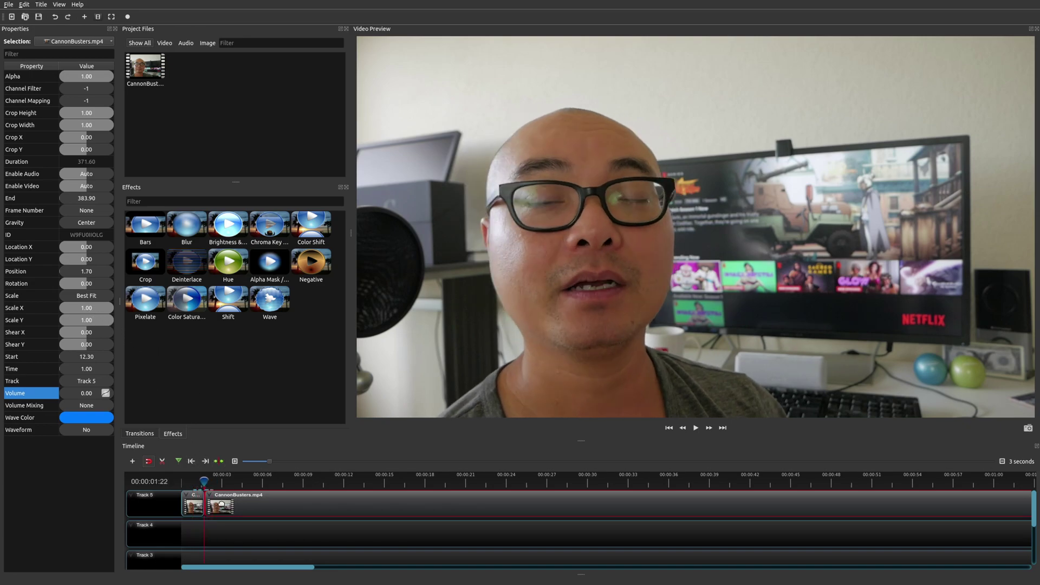
- Set the second piece's Scale X to -1.00
double_click(89, 309)
key(ctrl+a)
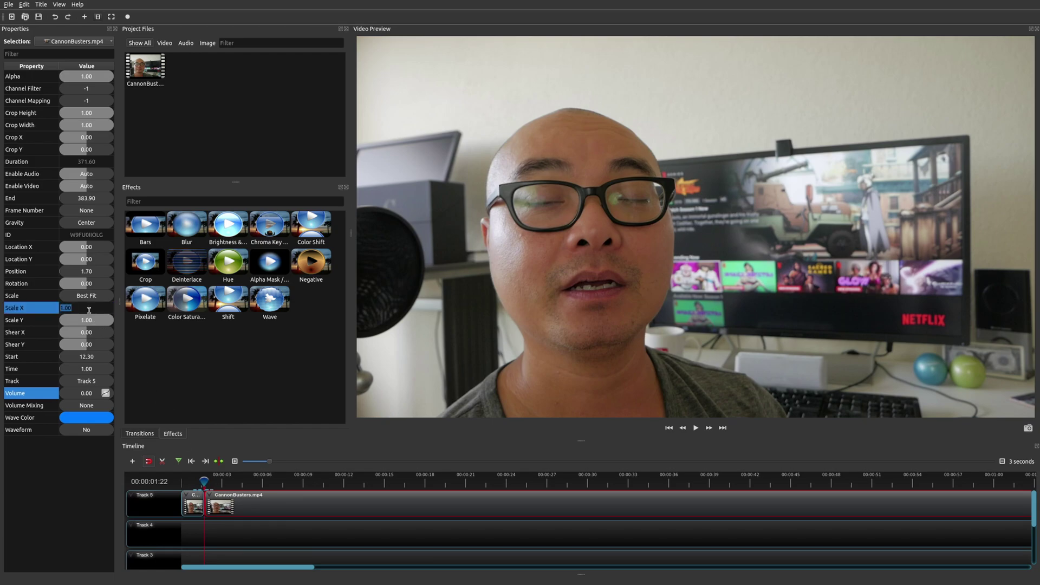
text(-1)
key(Return)
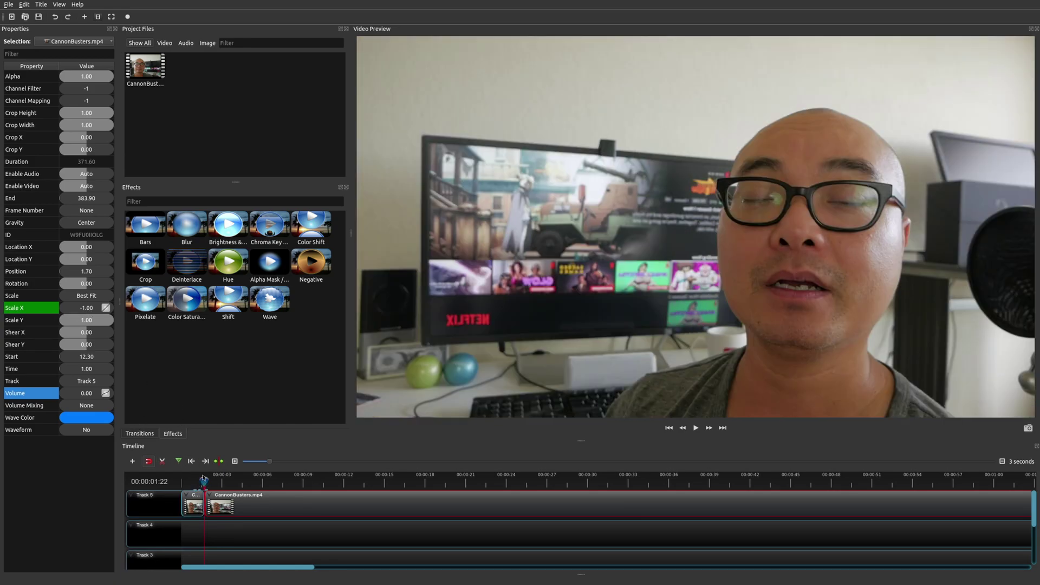
- Play the split clip from the timeline start to check the flip between pieces
click(192, 462)
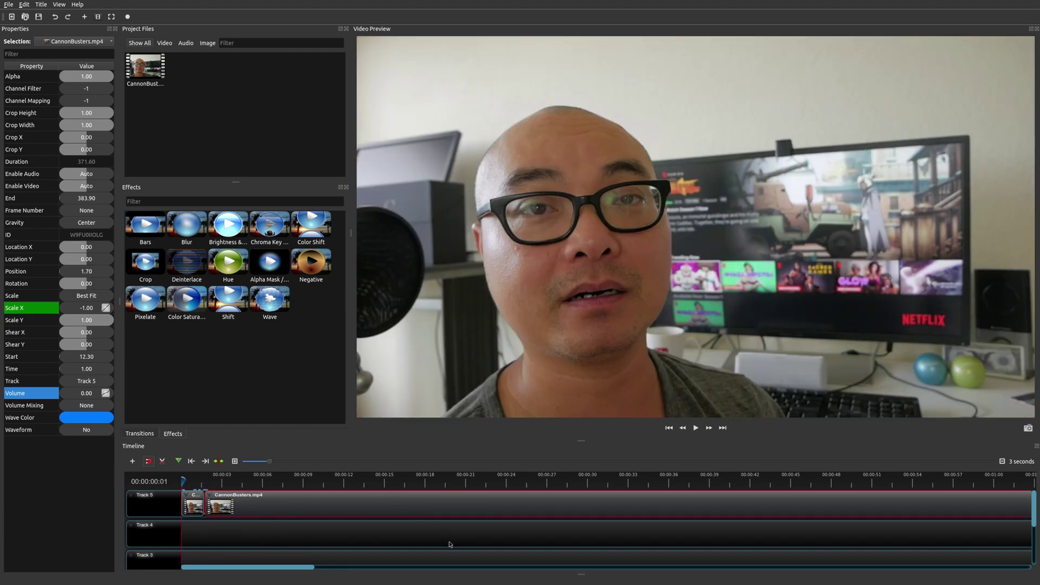
key(space)
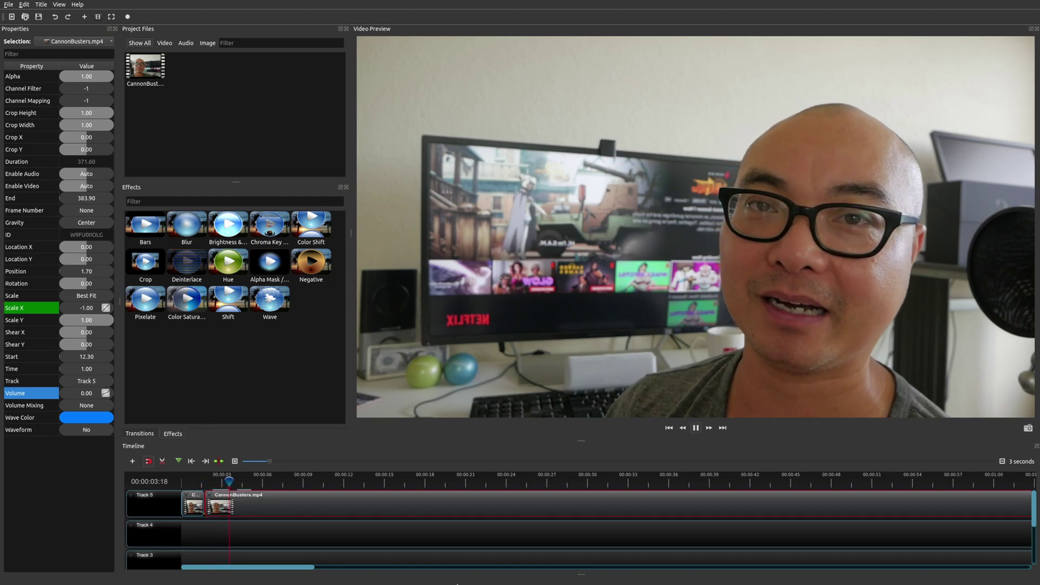
key(space)
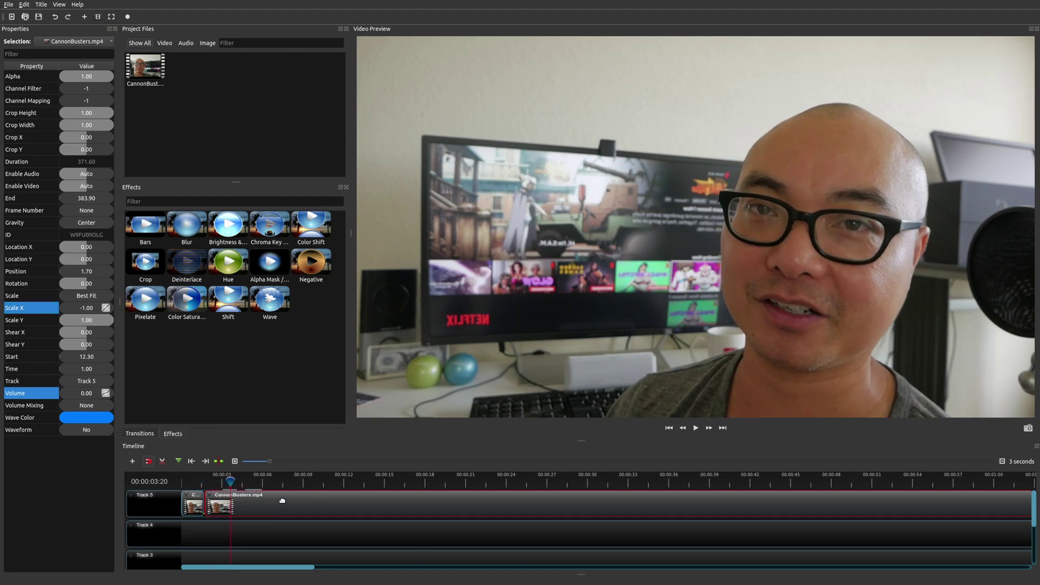
- Razor-split the mirrored webcam piece at 00:00:03:20 and select the new third piece
click(162, 461)
click(230, 501)
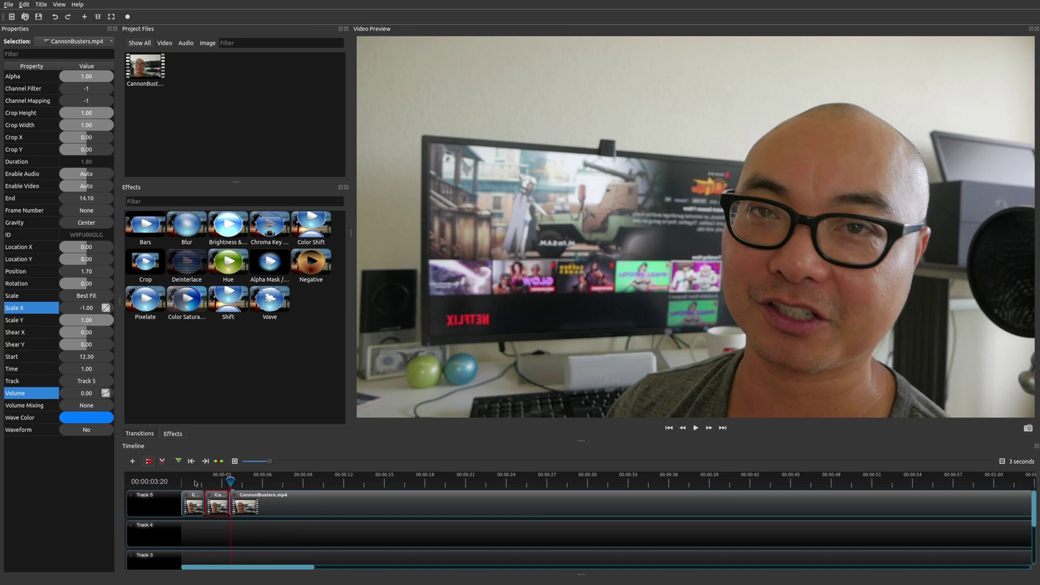
drag(232, 481, 251, 483)
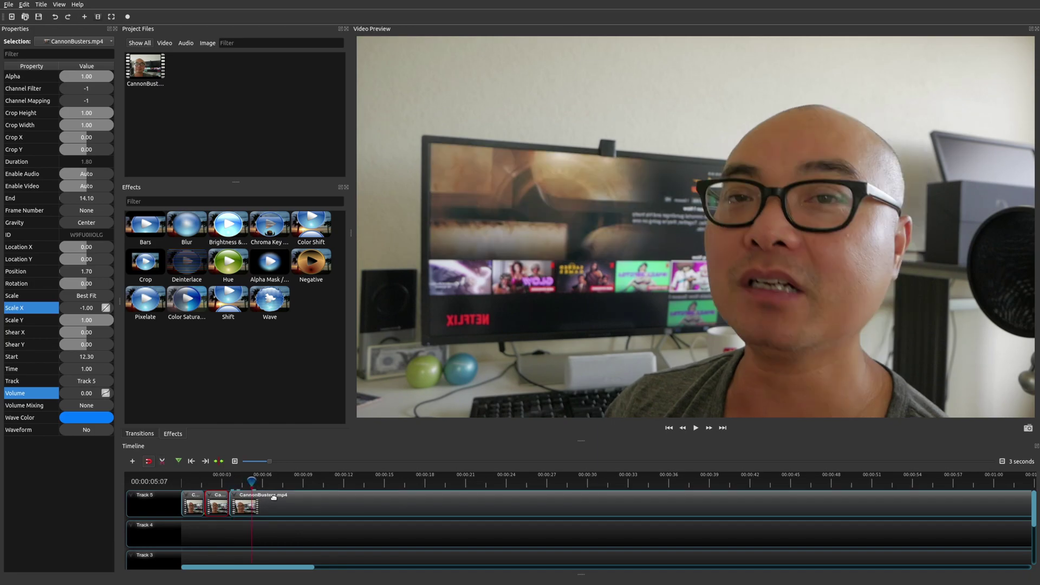
click(274, 497)
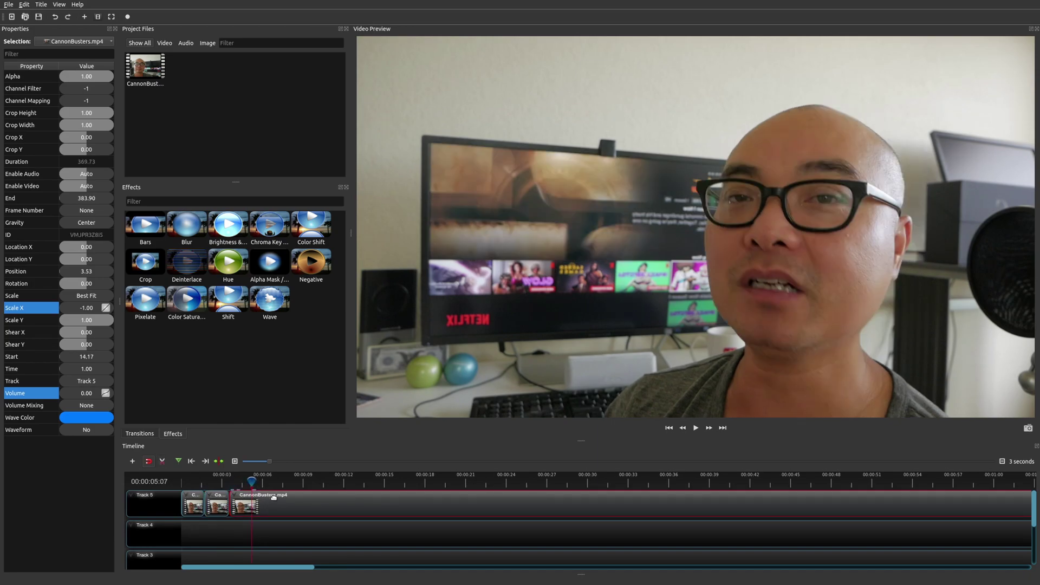
- Change the third piece's Scale X from -1.00 to 1.00, then play the timeline from the start
click(191, 461)
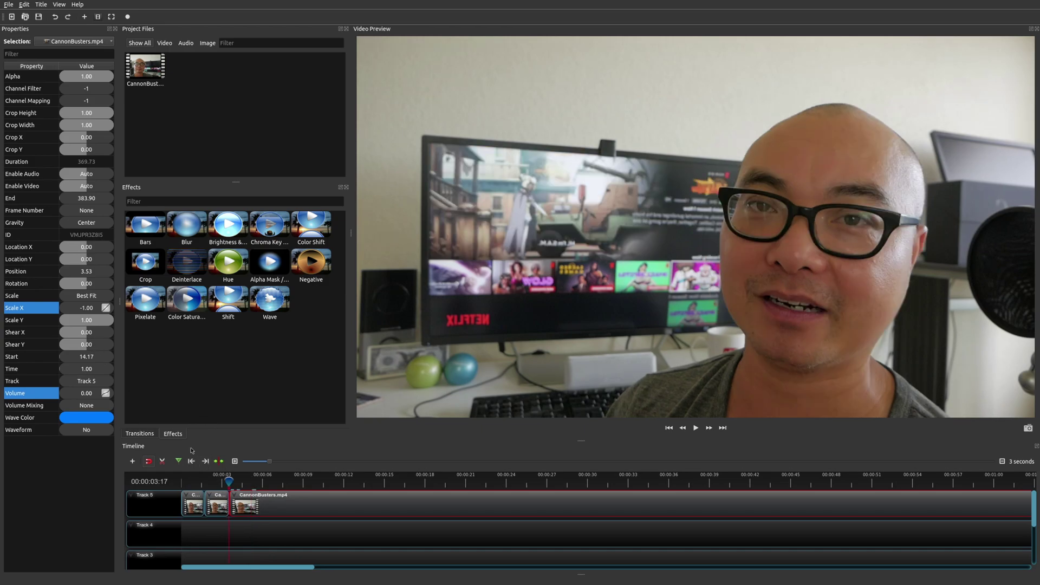
double_click(75, 309)
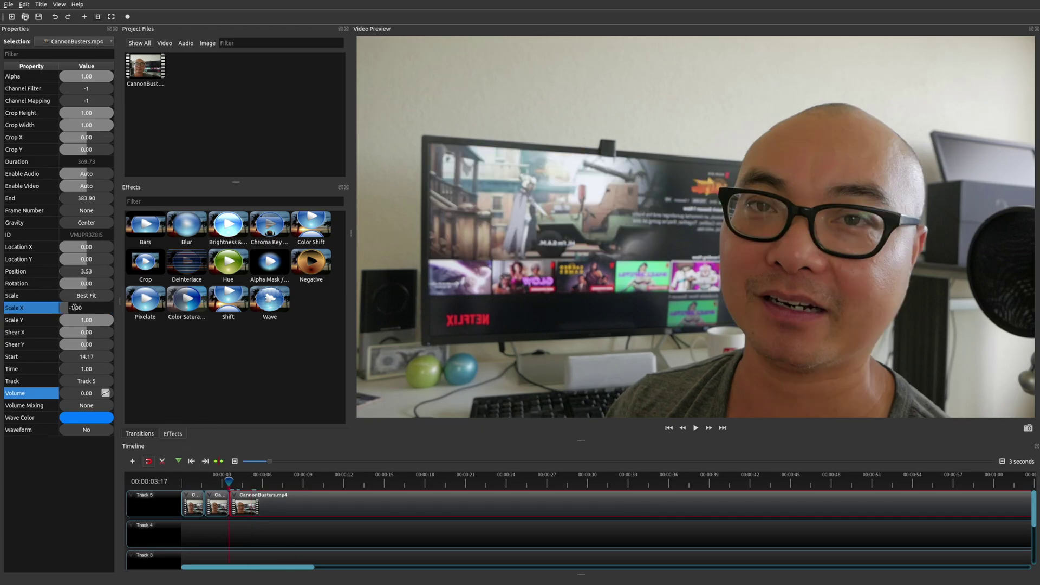
drag(70, 307, 74, 307)
key(BackSpace)
key(Return)
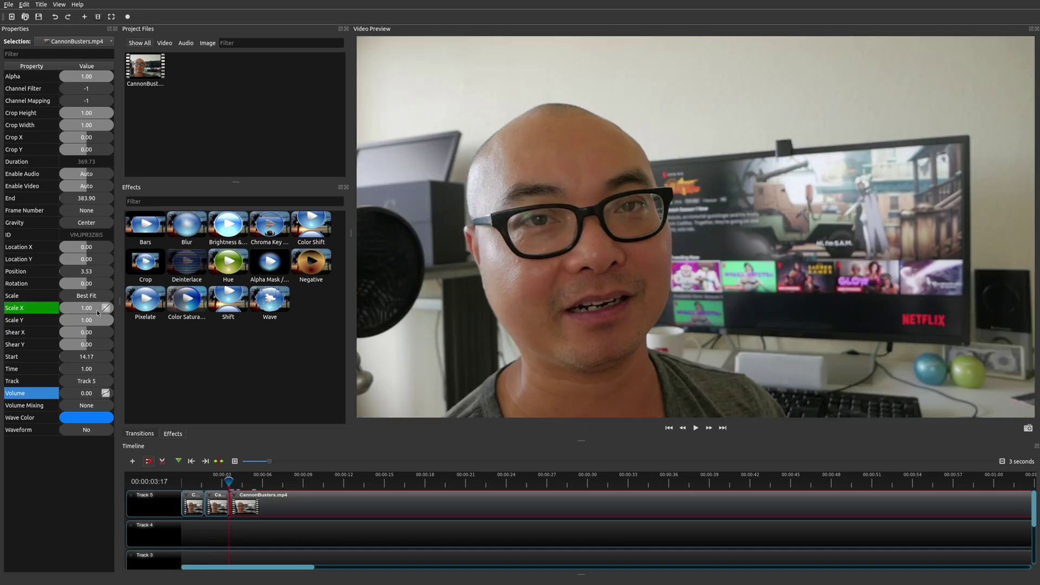
key(Home)
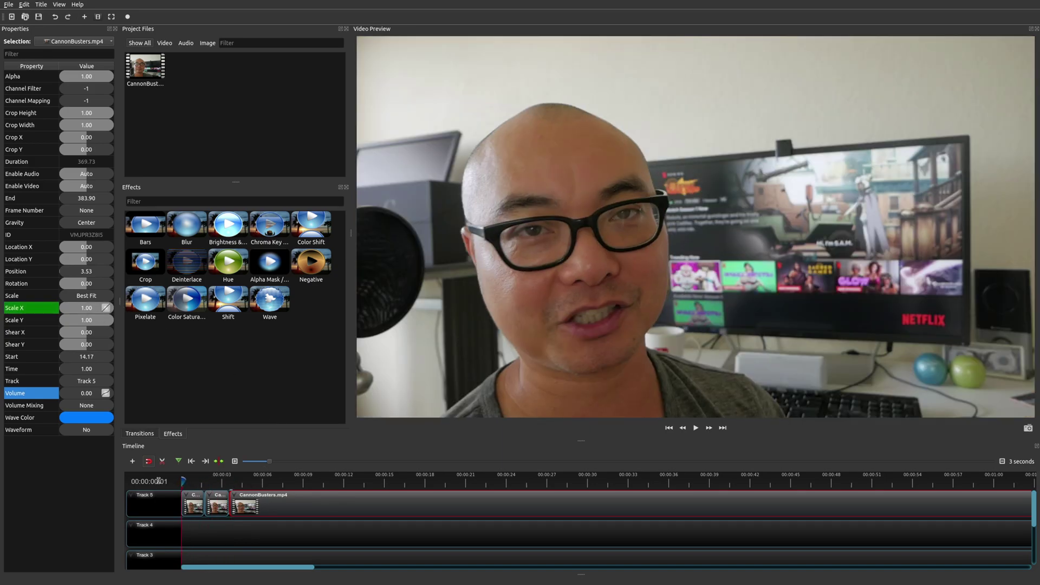
key(space)
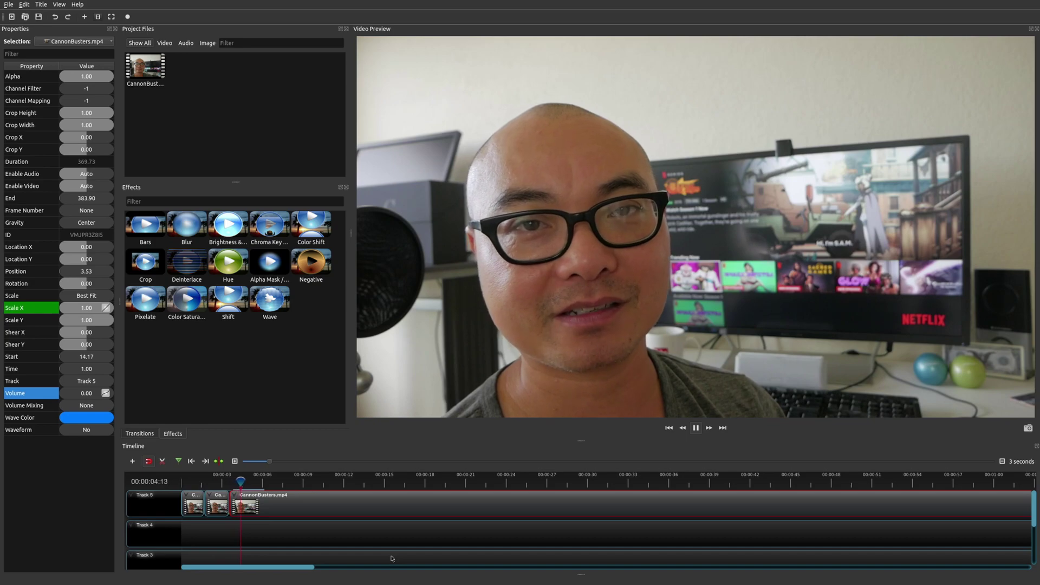
key(space)
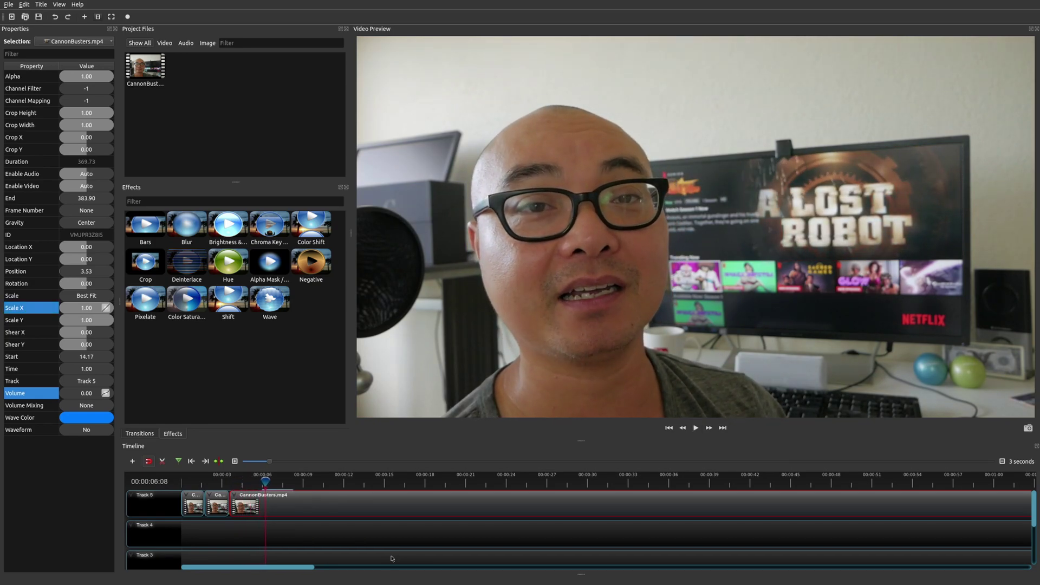